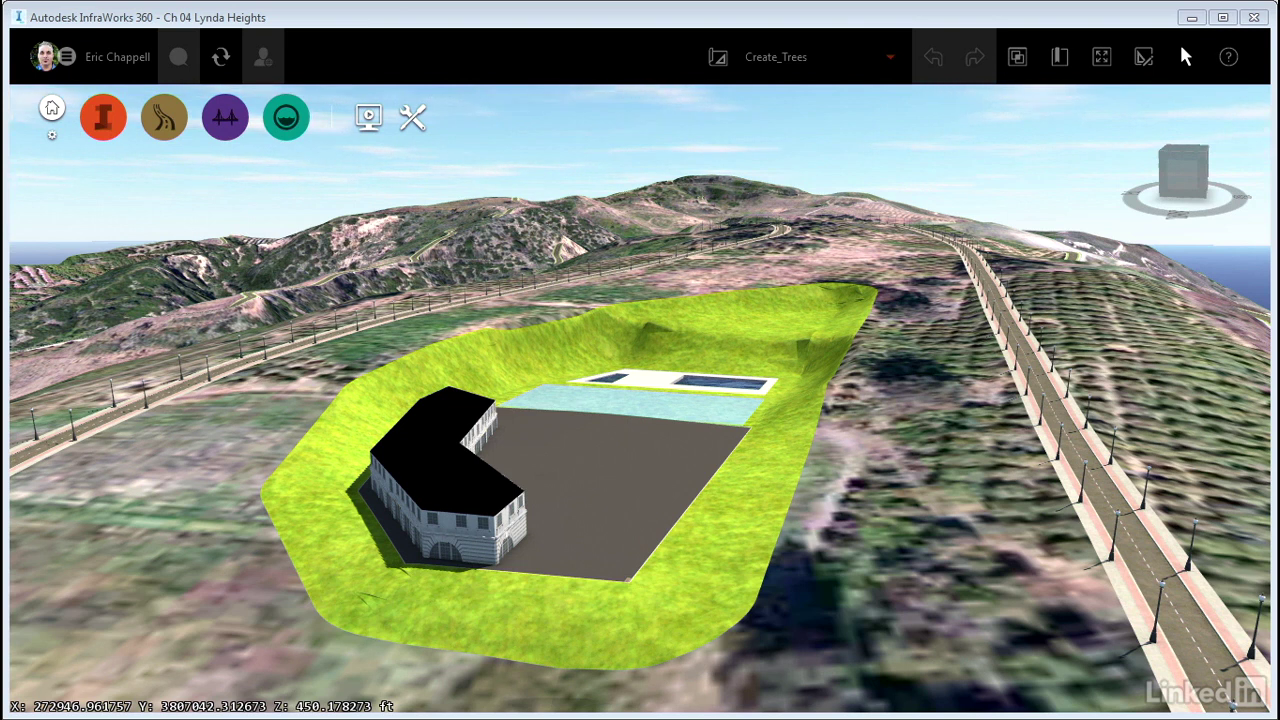
# Start a row of trees, filter the draw styles by "palm" and use the South Carolina Palmtree style.
pyautogui.click(103, 130)
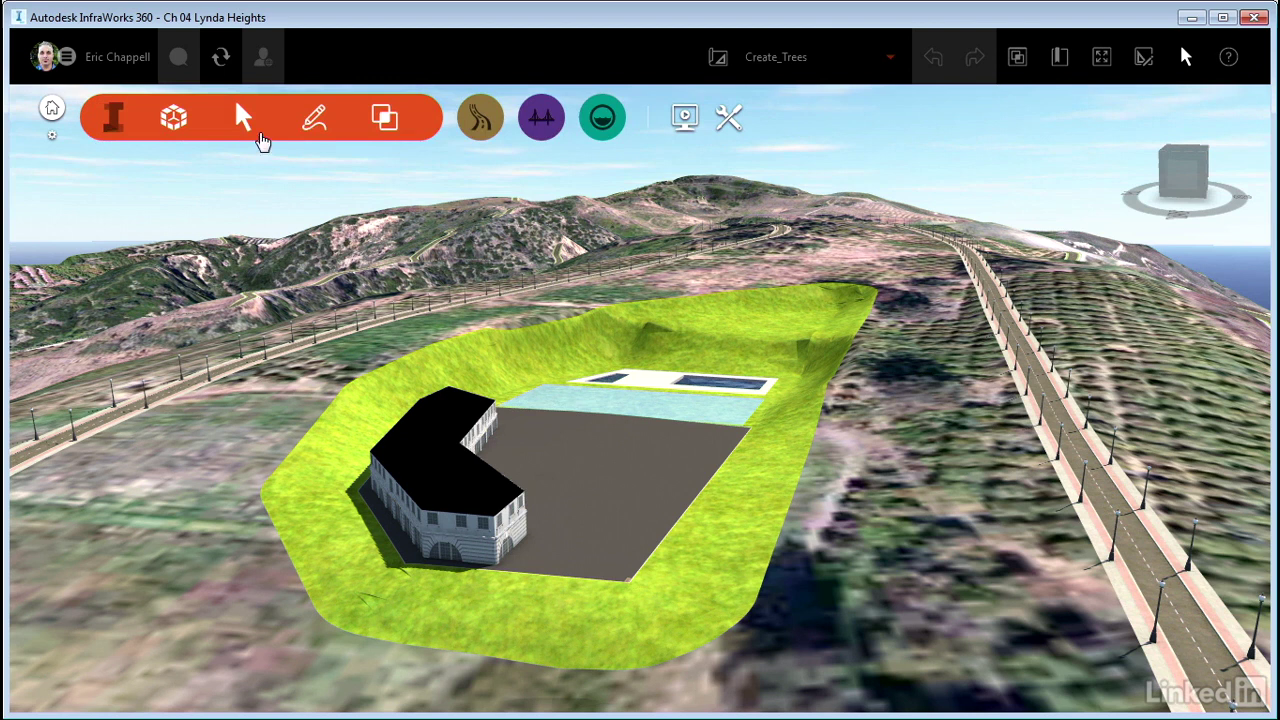
pyautogui.click(314, 122)
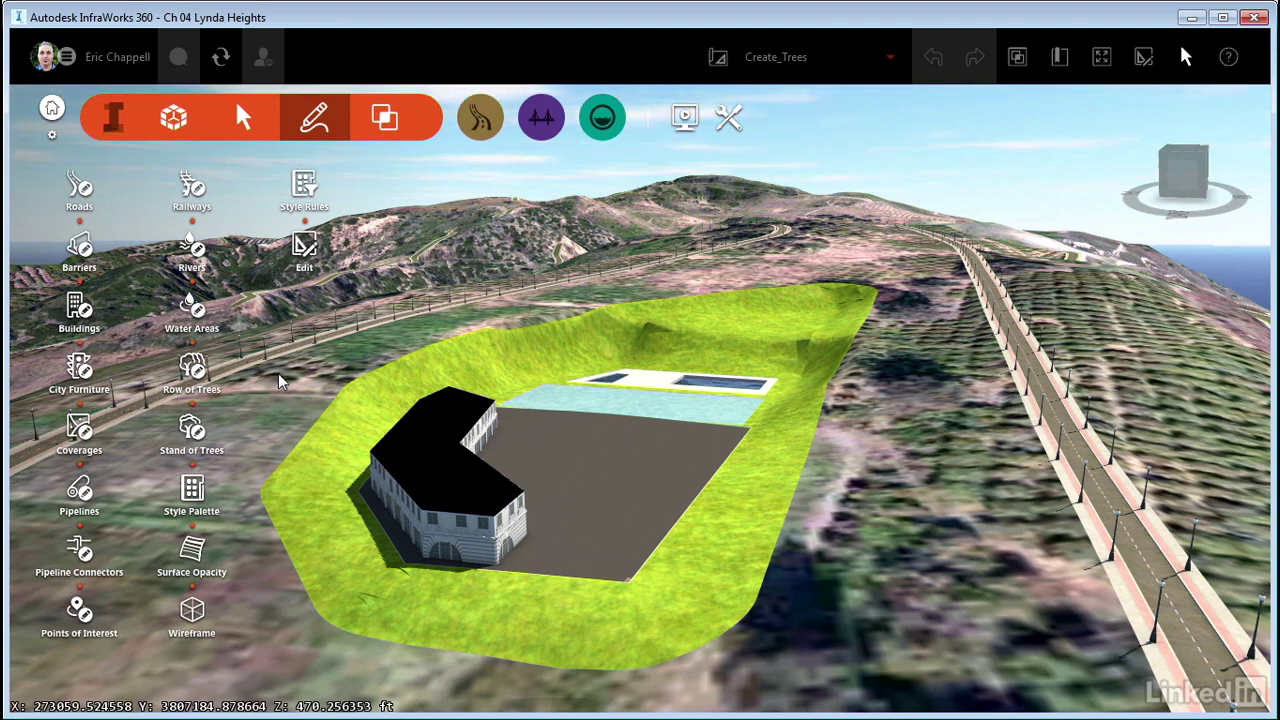
pyautogui.click(203, 376)
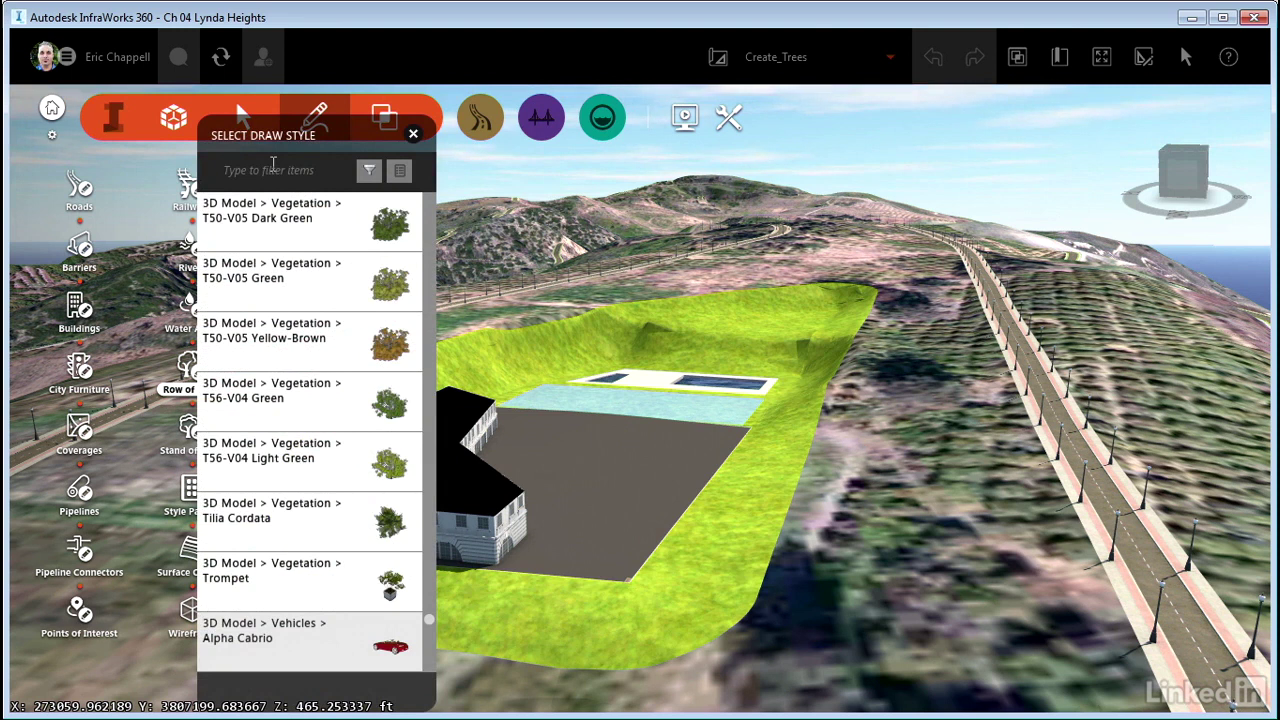
pyautogui.click(280, 168)
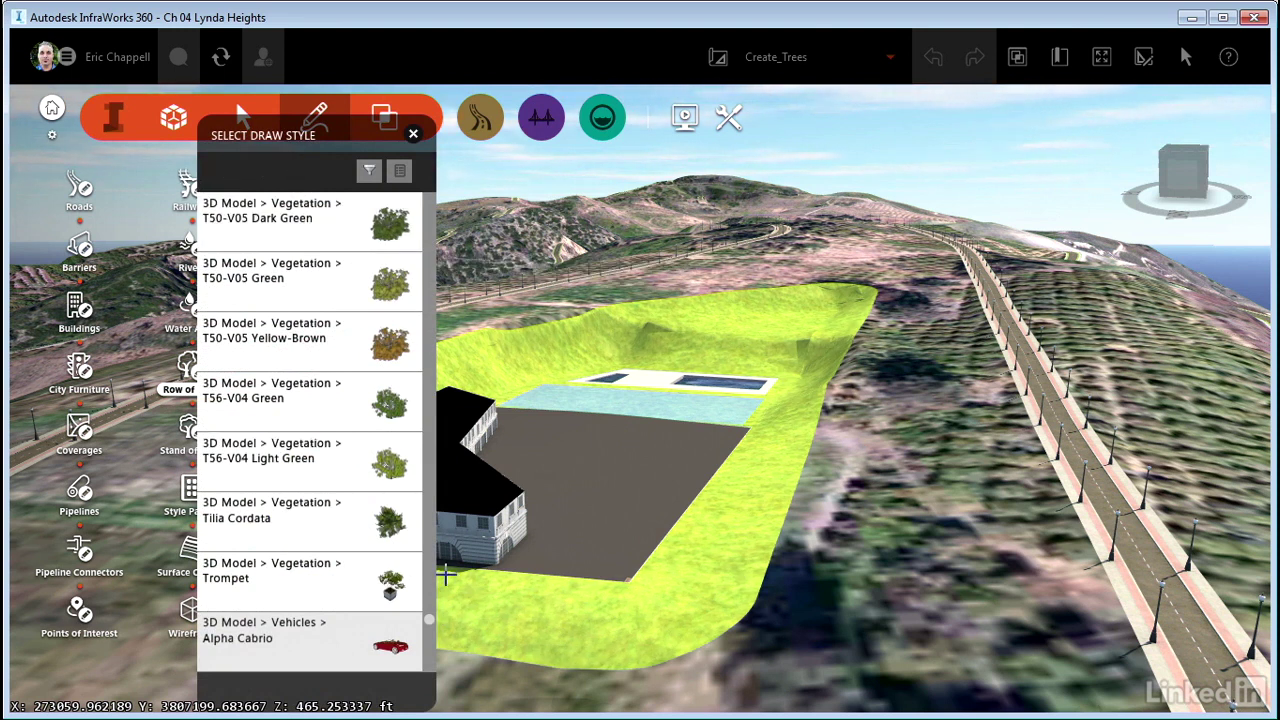
pyautogui.moveTo(435, 622); pyautogui.dragTo(433, 594)
pyautogui.click(271, 172)
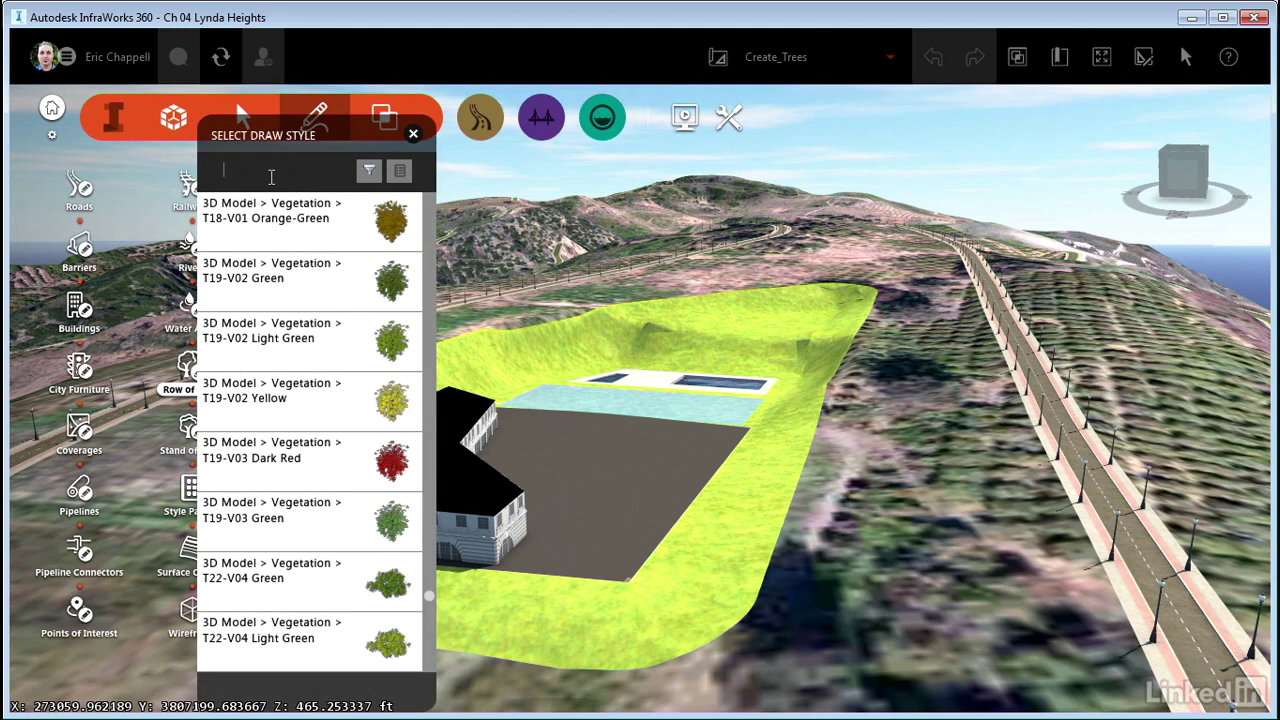
pyautogui.write('palm')
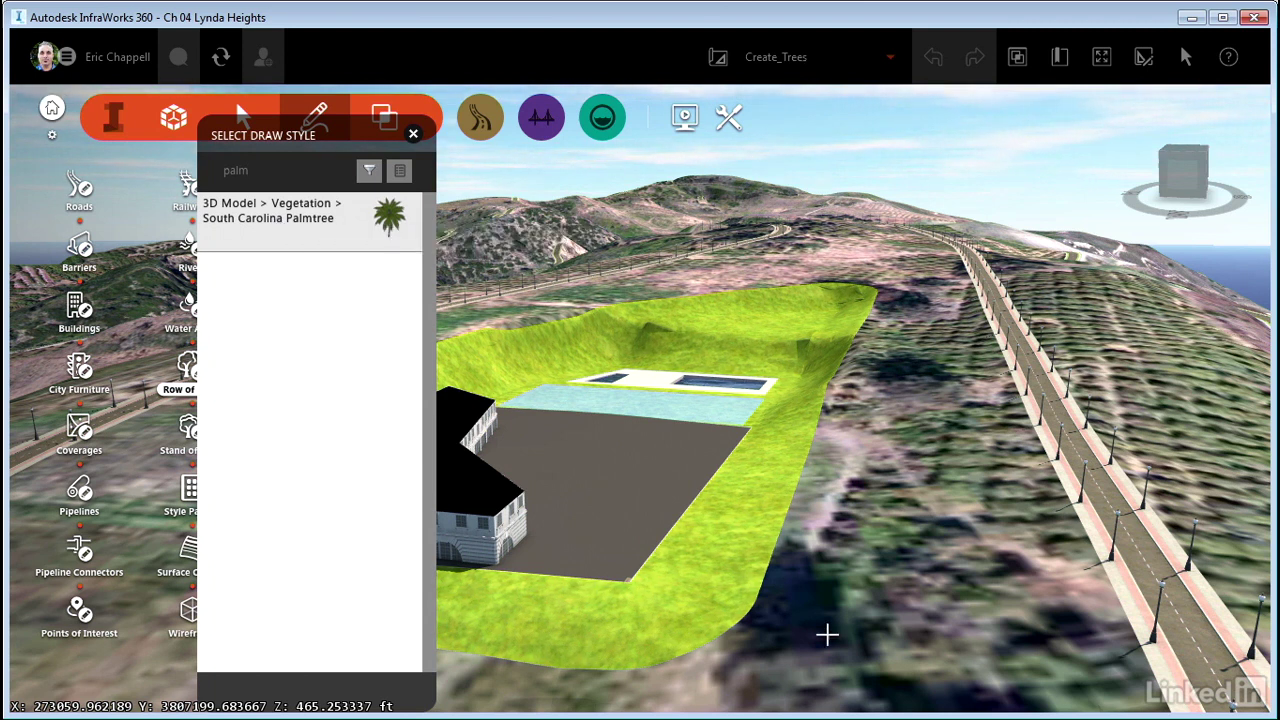
# Place individual palm trees one by one along the parking lot's long open edge, ending at the corner beside the water area.
pyautogui.click(640, 582)
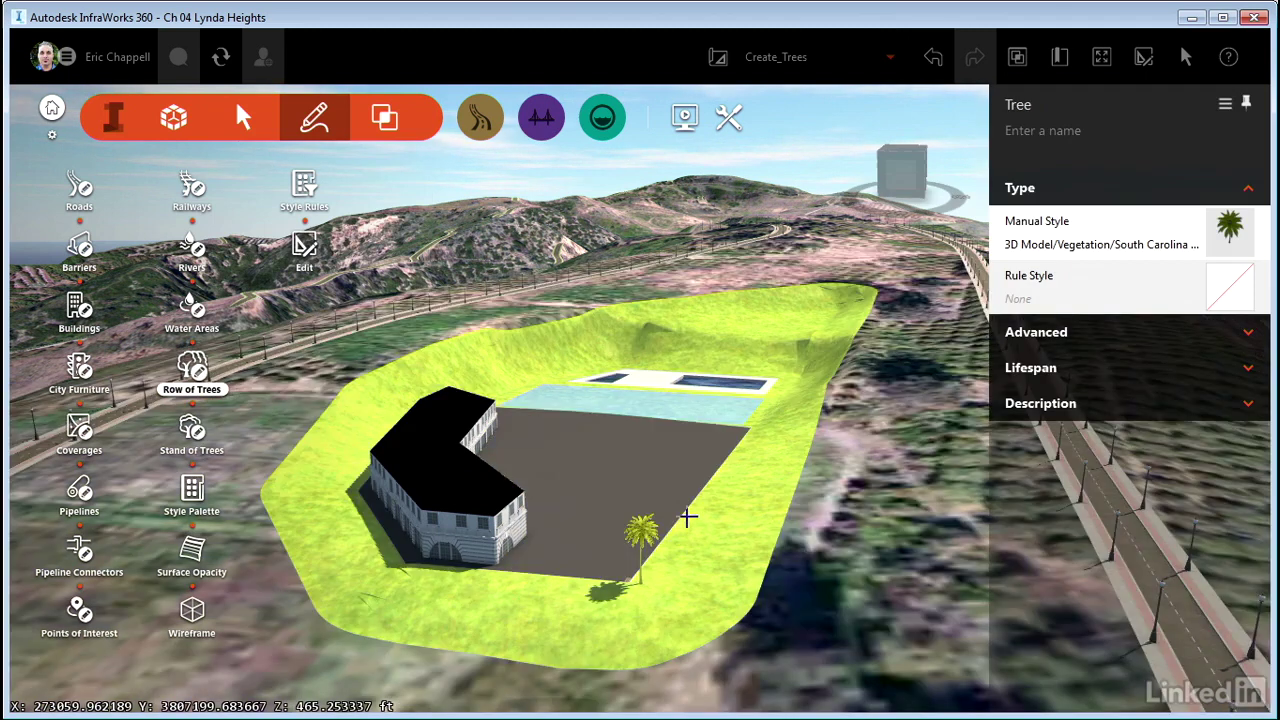
pyautogui.click(683, 525)
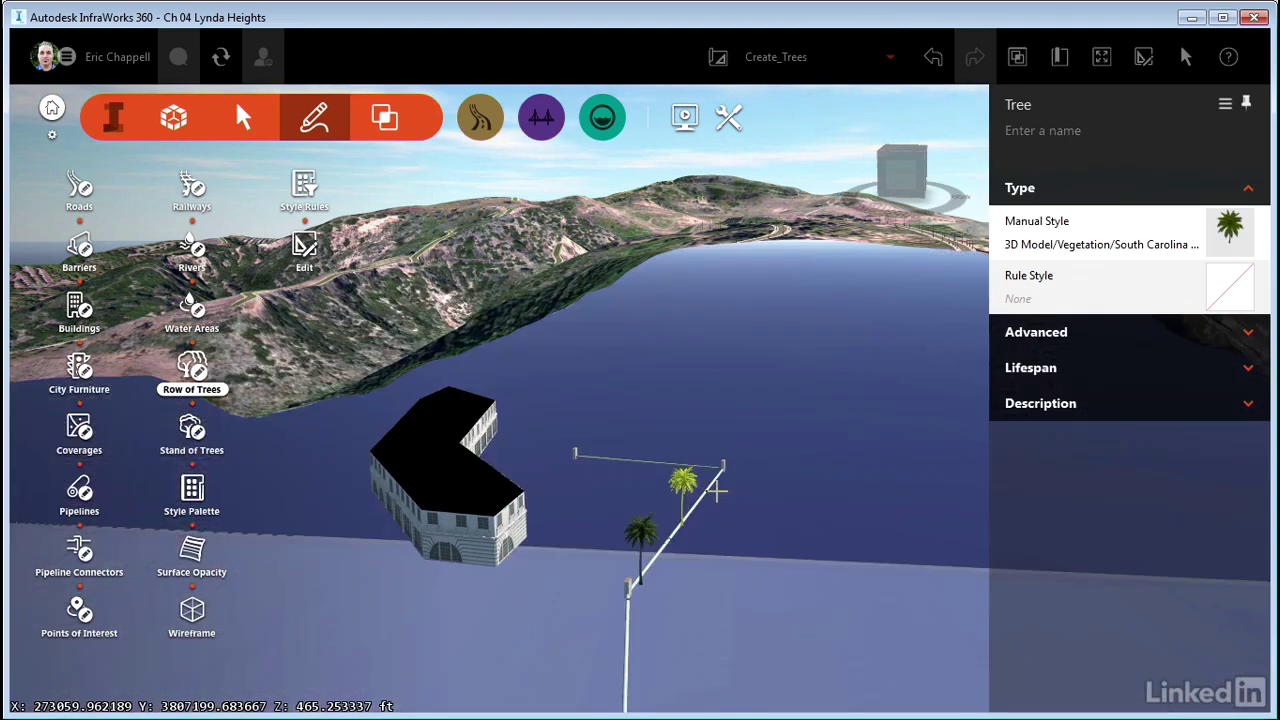
pyautogui.click(713, 485)
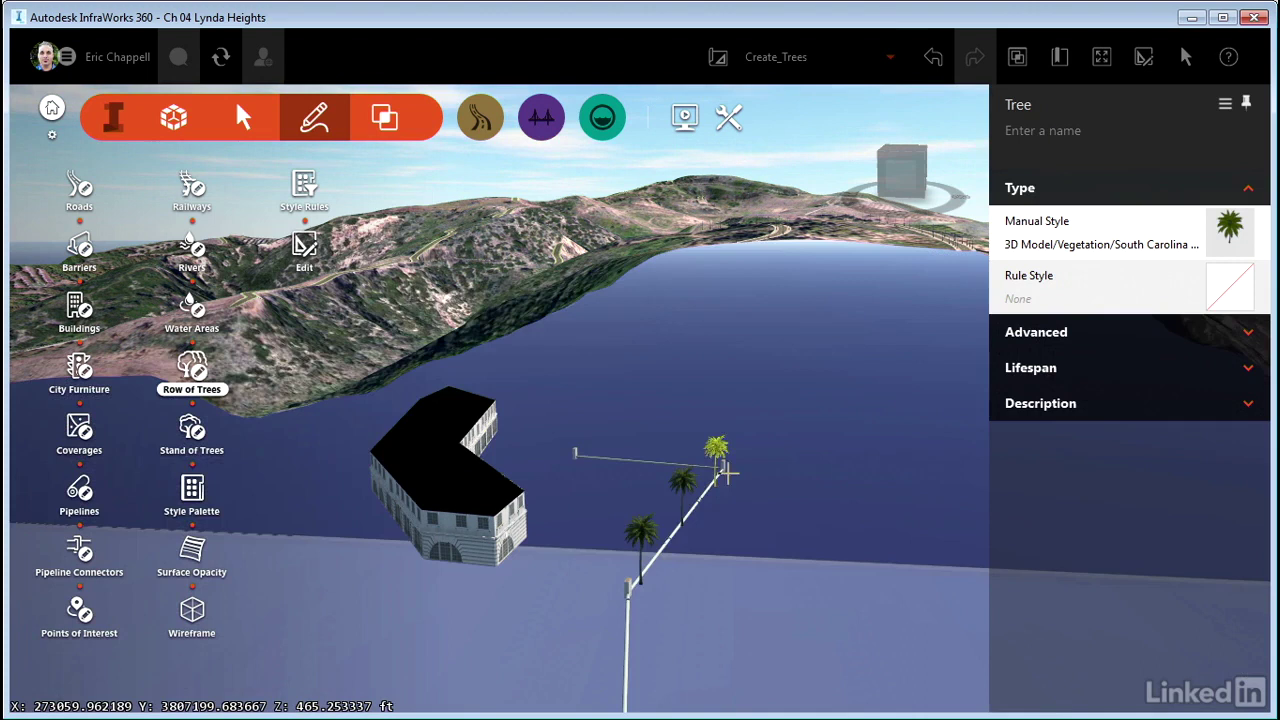
pyautogui.moveTo(737, 457); pyautogui.dragTo(689, 500)
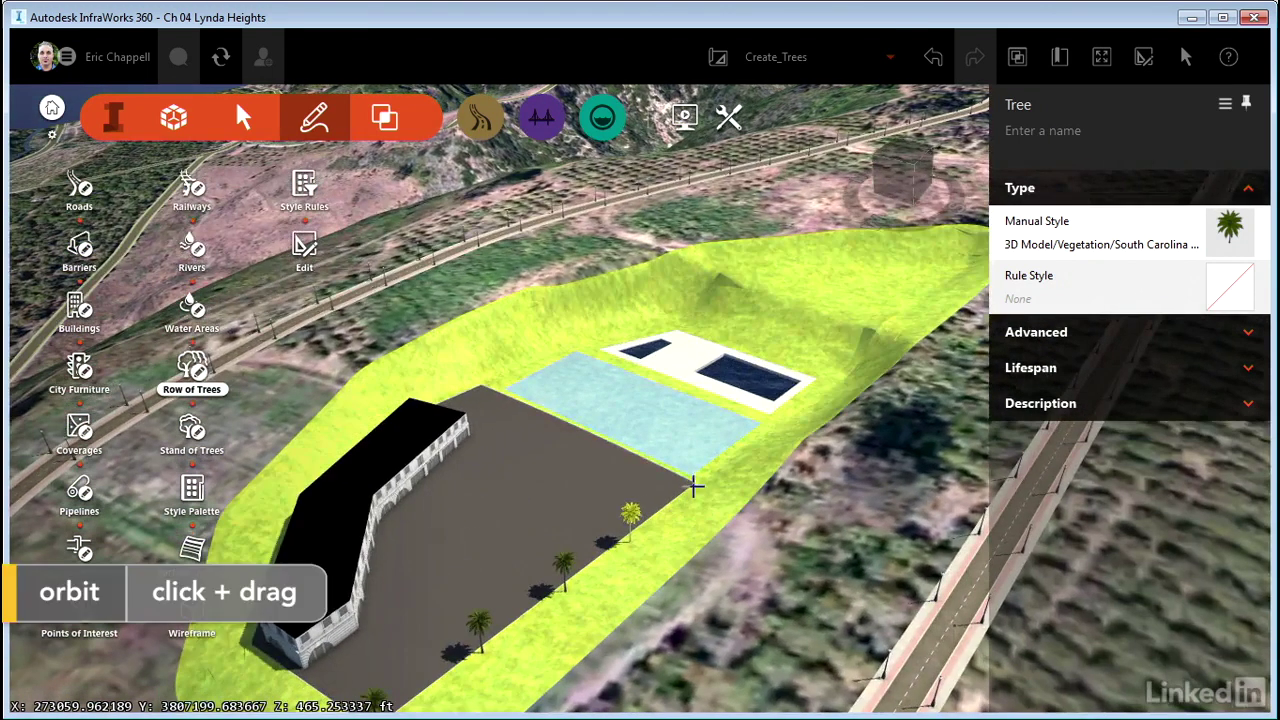
pyautogui.click(694, 486)
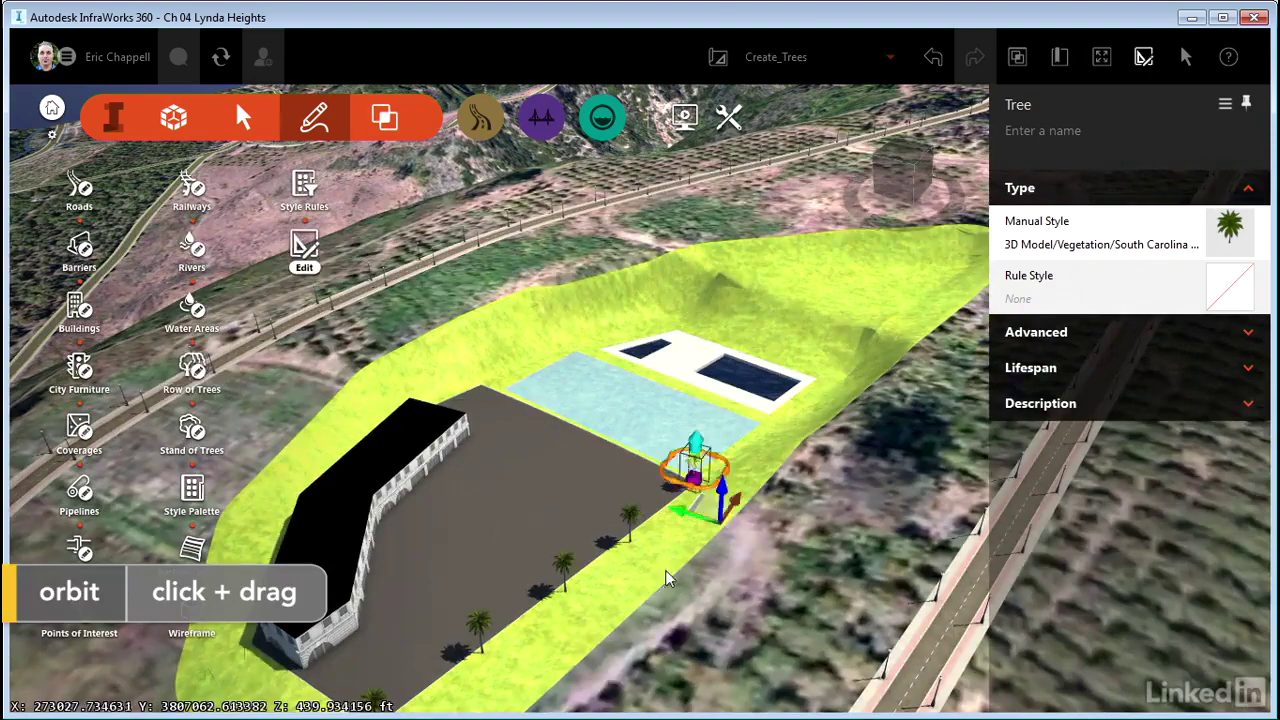
# Examine the palms along the parking lot edge from close up and from several viewing angles.
pyautogui.moveTo(665, 578); pyautogui.dragTo(643, 659)
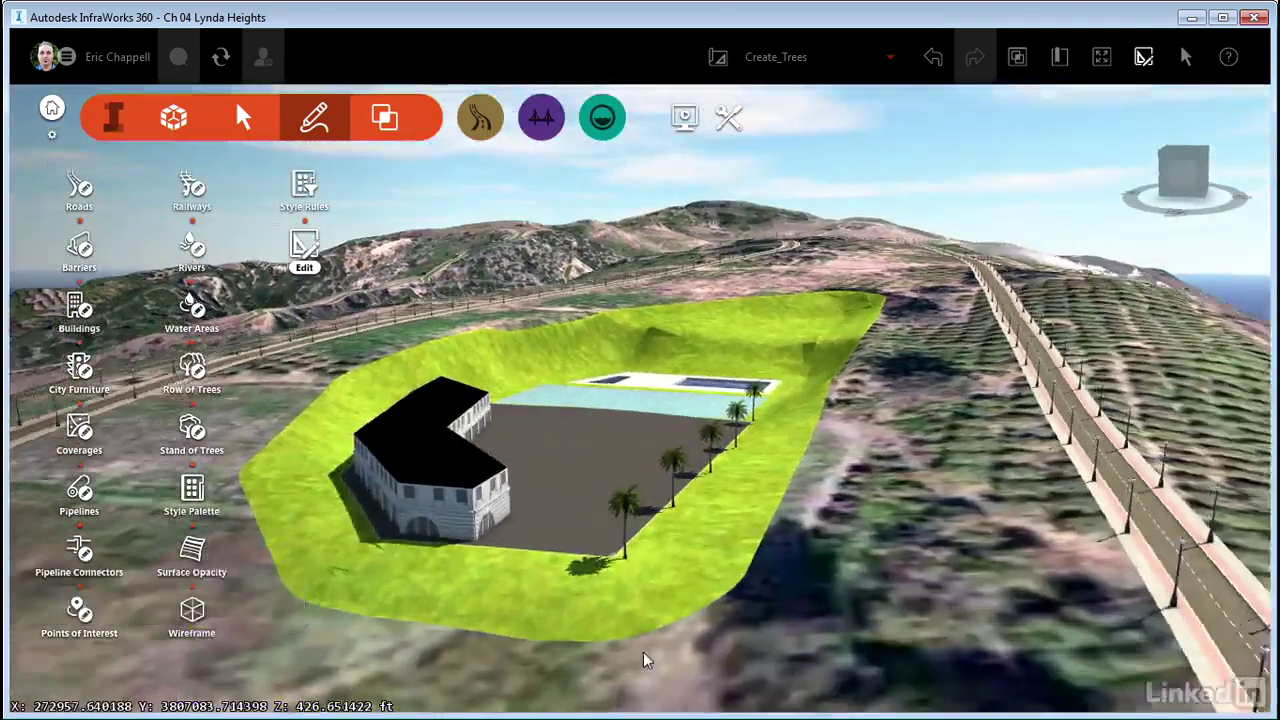
pyautogui.scroll(10, 641, 655)
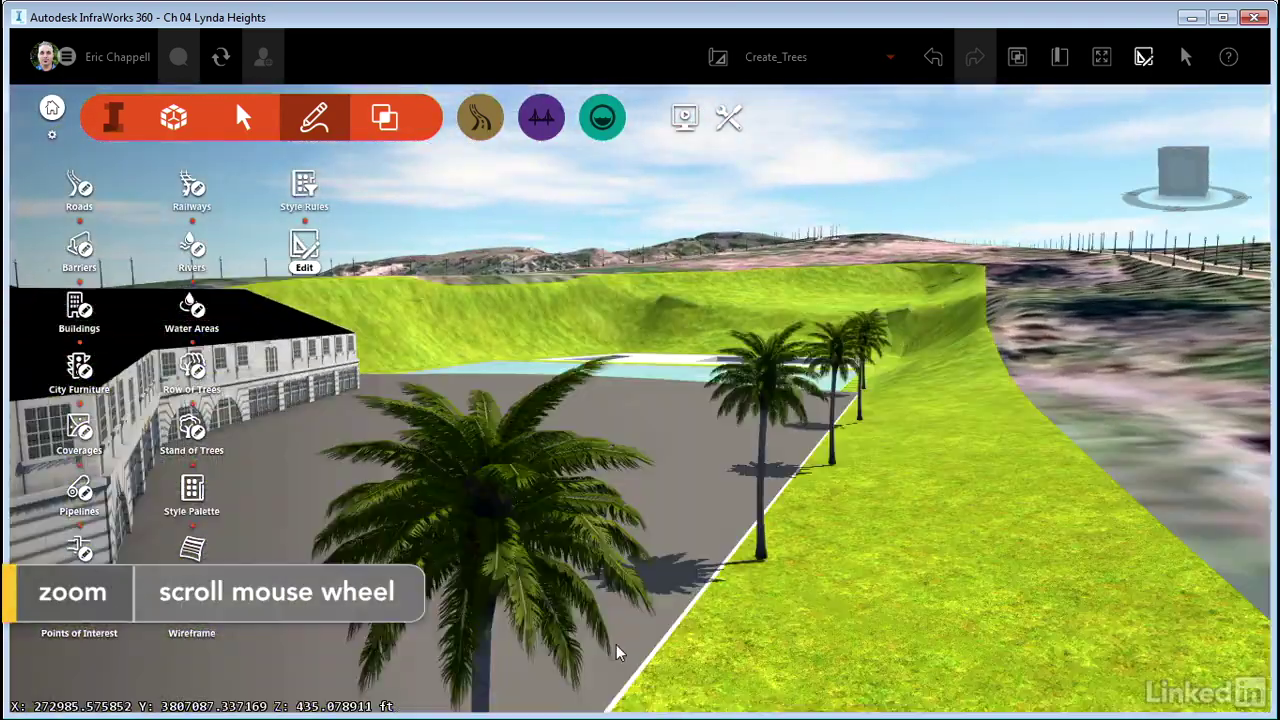
pyautogui.scroll(5, 646, 636)
pyautogui.click(614, 631)
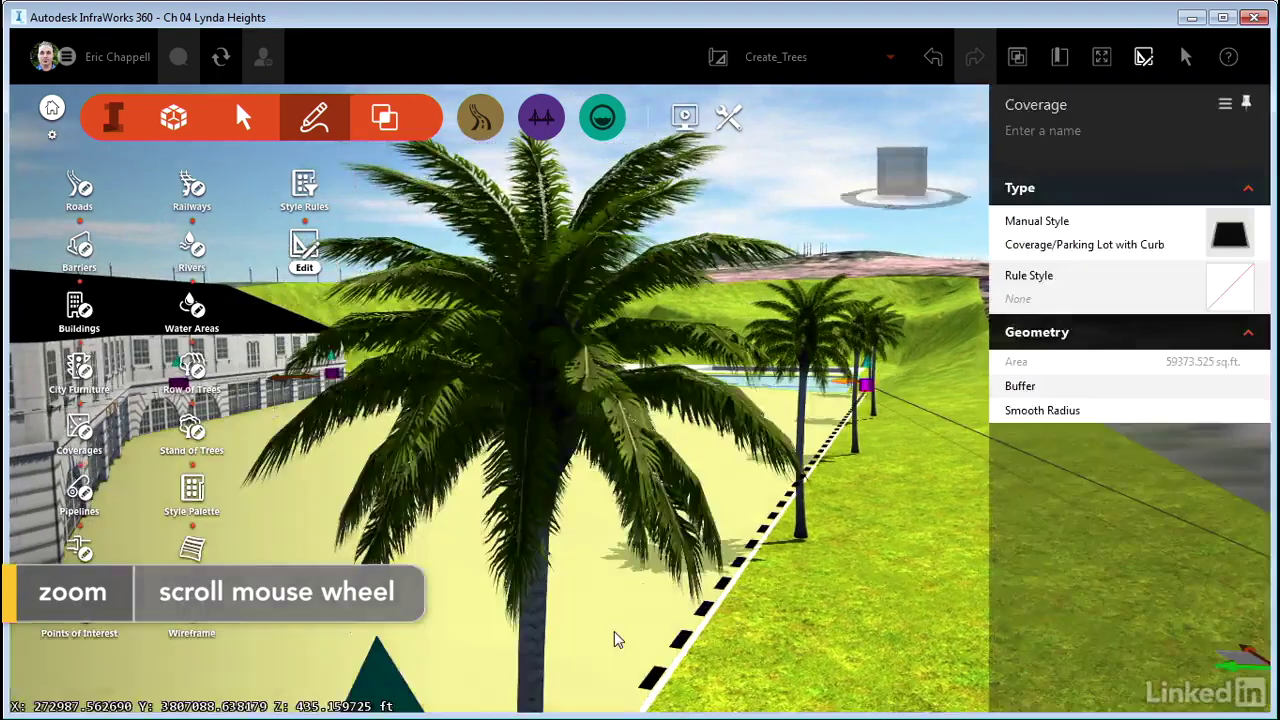
pyautogui.press('Escape')
pyautogui.moveTo(691, 554); pyautogui.dragTo(805, 590)
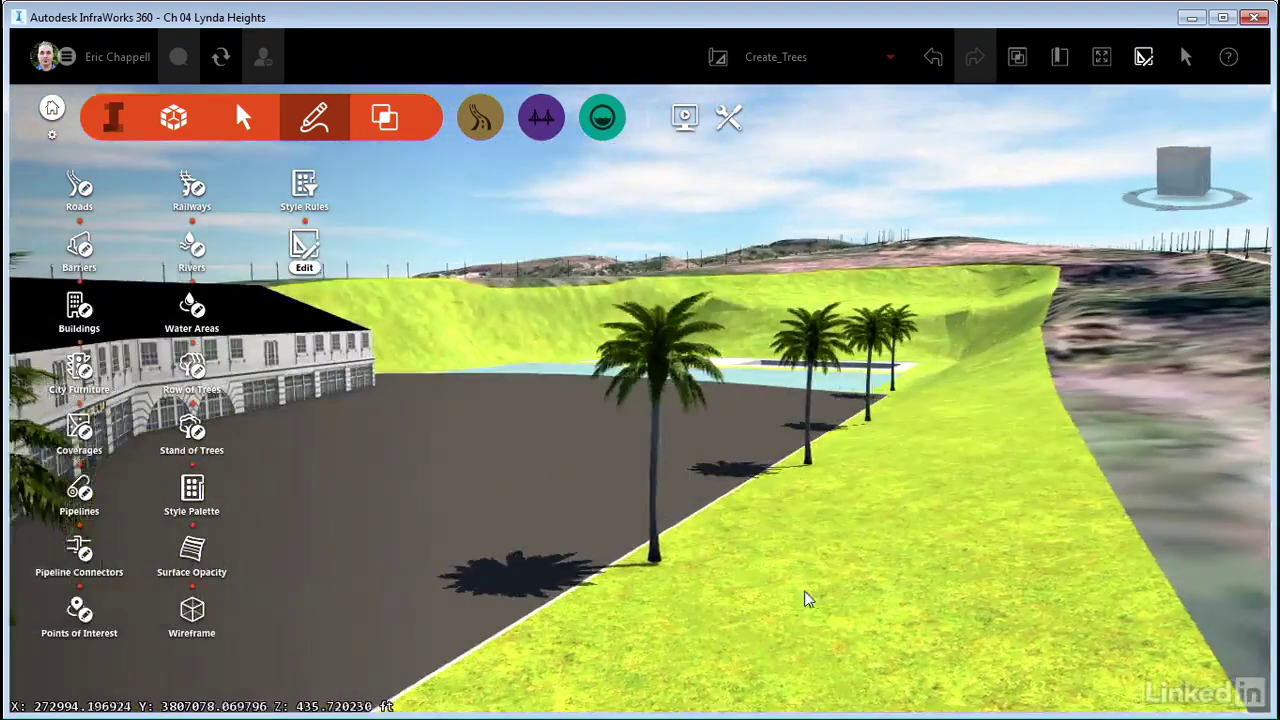
pyautogui.scroll(-5, 807, 592)
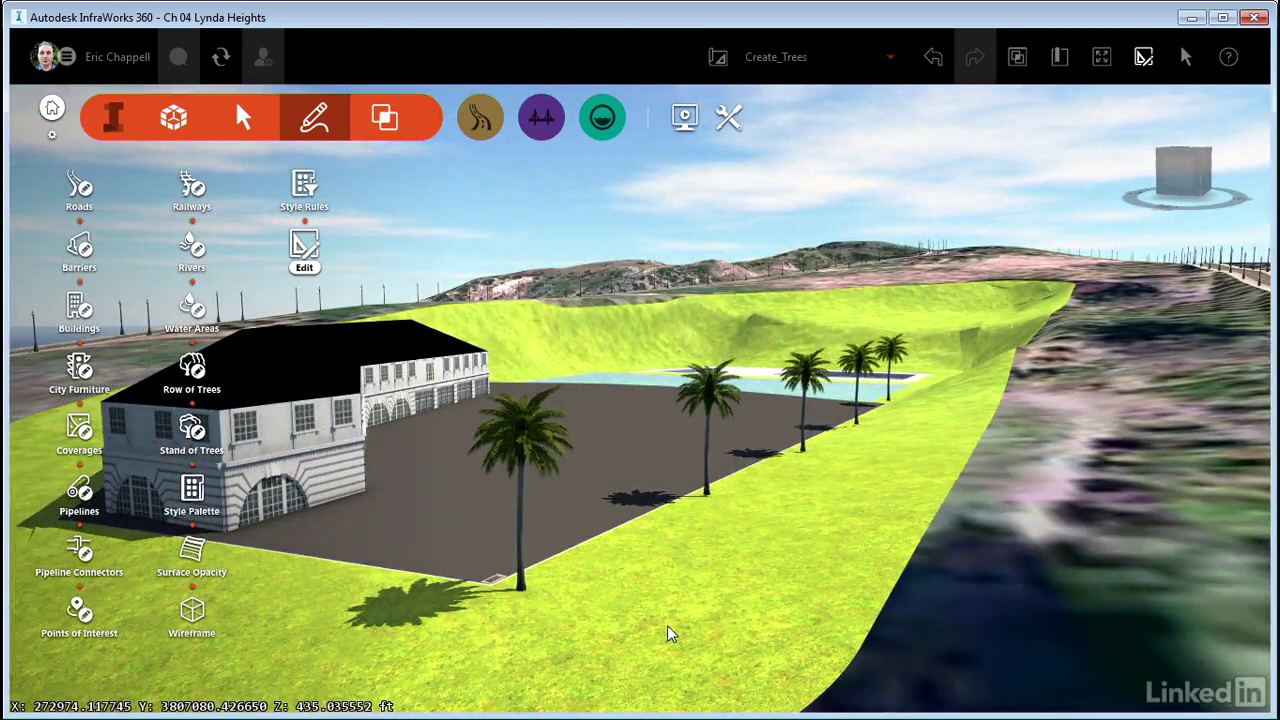
pyautogui.moveTo(668, 627); pyautogui.dragTo(677, 617)
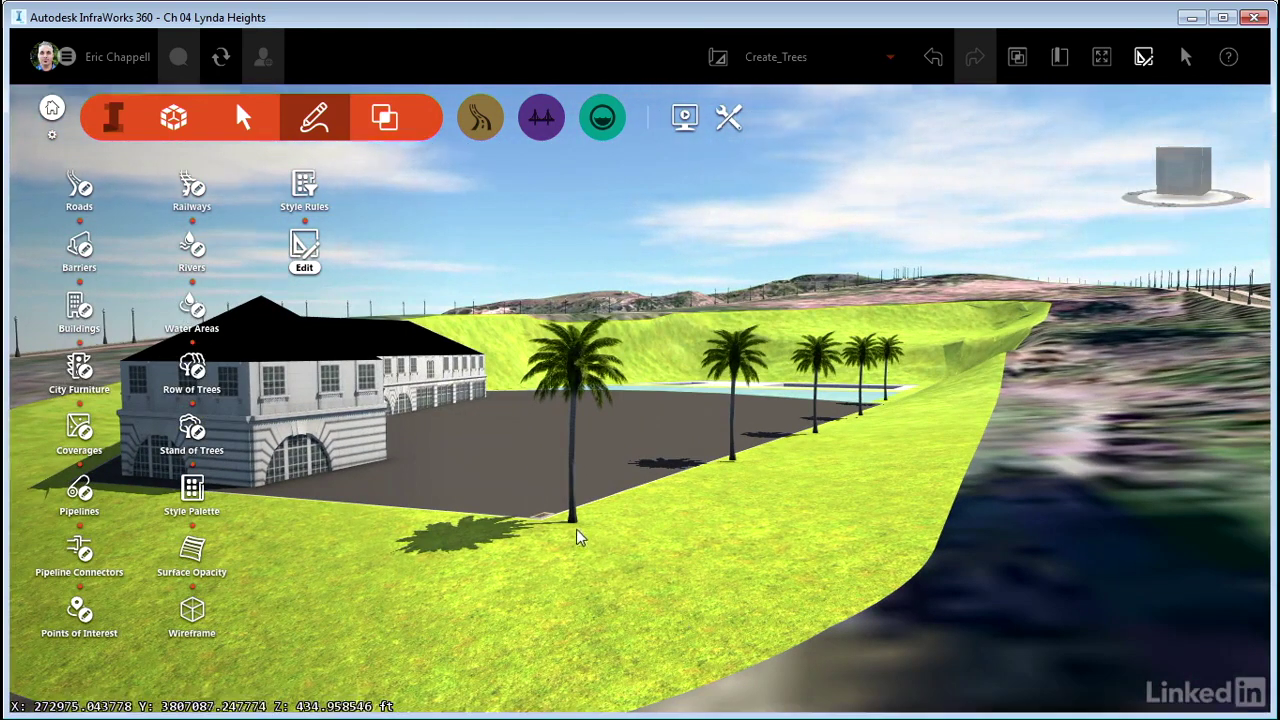
pyautogui.moveTo(634, 552)
pyautogui.mouseDown()
pyautogui.moveTo(654, 556)
pyautogui.moveTo(638, 563)
pyautogui.mouseUp()
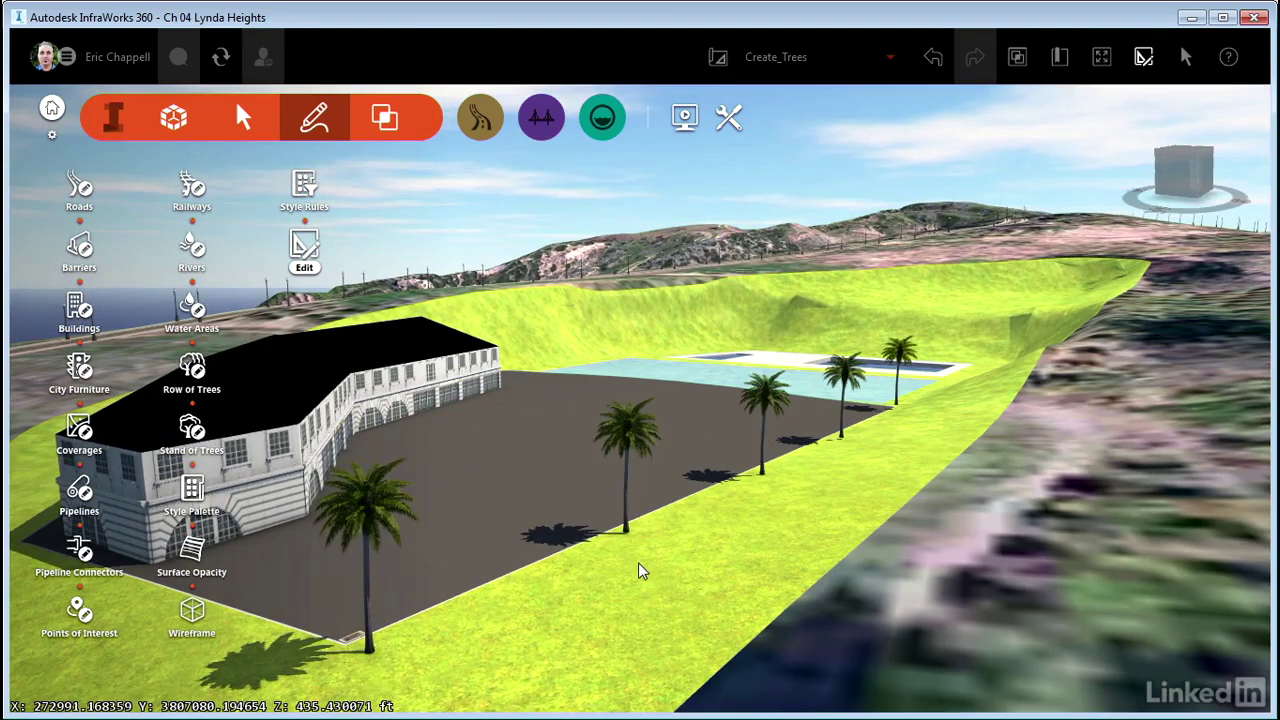
pyautogui.moveTo(640, 545); pyautogui.dragTo(702, 526, button='middle')
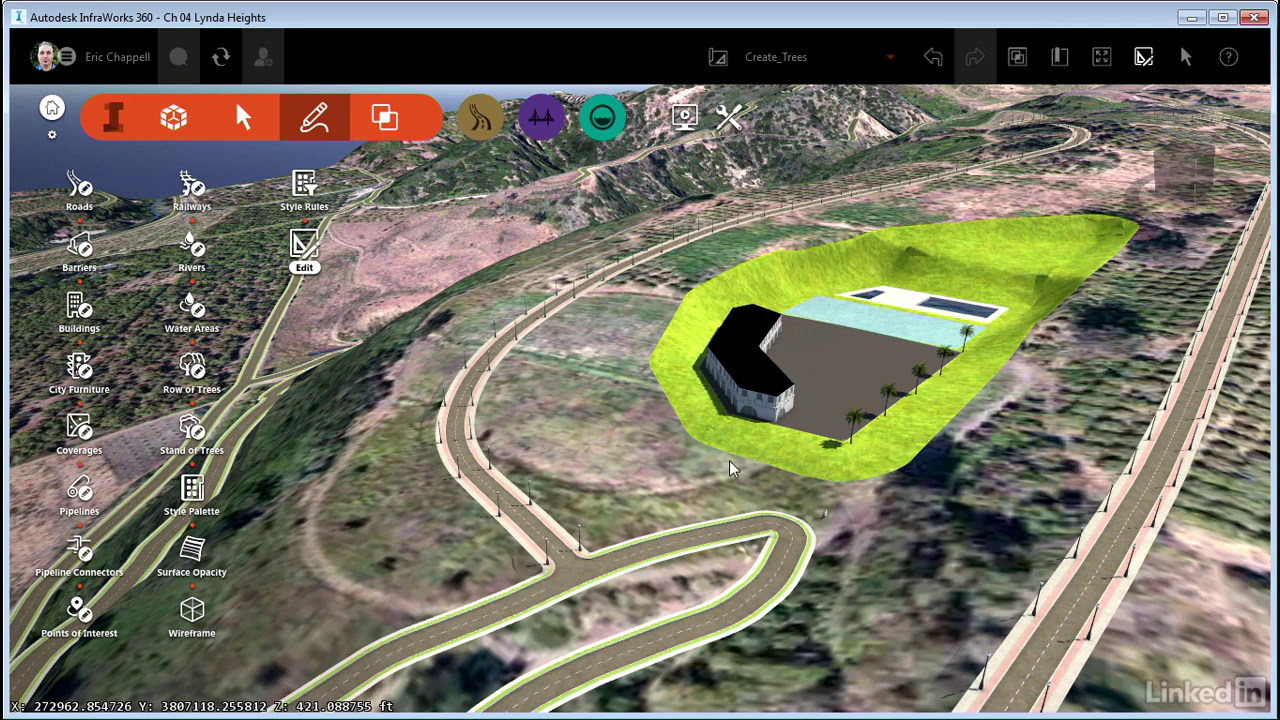
# Start another row of trees, filter the draw styles by "hedge" and choose the Oval Hedge style.
pyautogui.scroll(2, 820, 485)
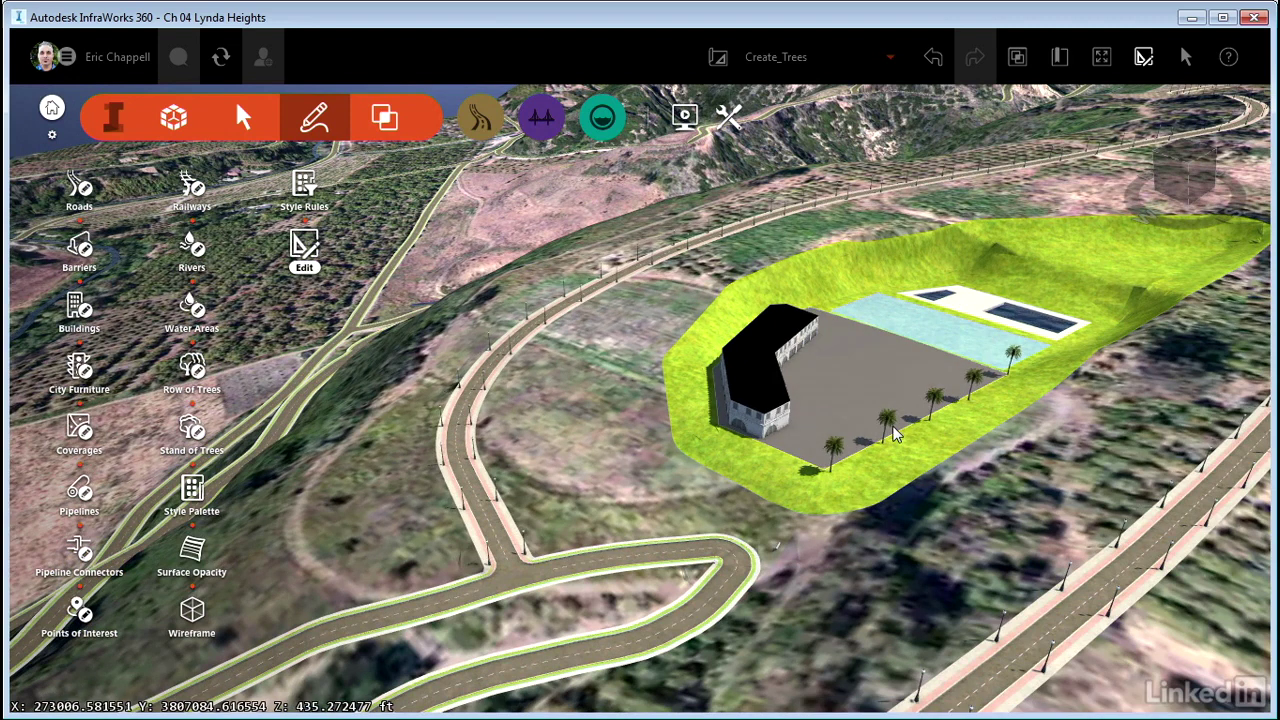
pyautogui.scroll(-1, 895, 478)
pyautogui.moveTo(895, 469); pyautogui.dragTo(904, 462)
pyautogui.scroll(-1, 905, 470)
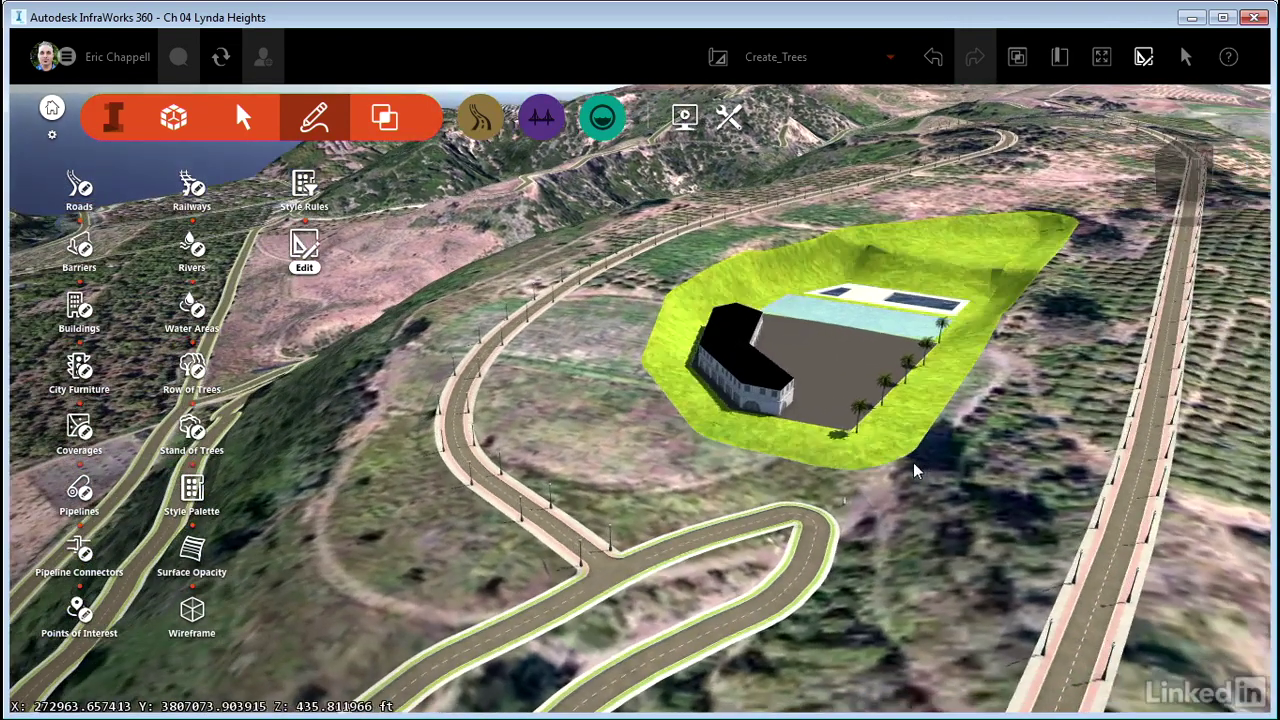
pyautogui.click(192, 372)
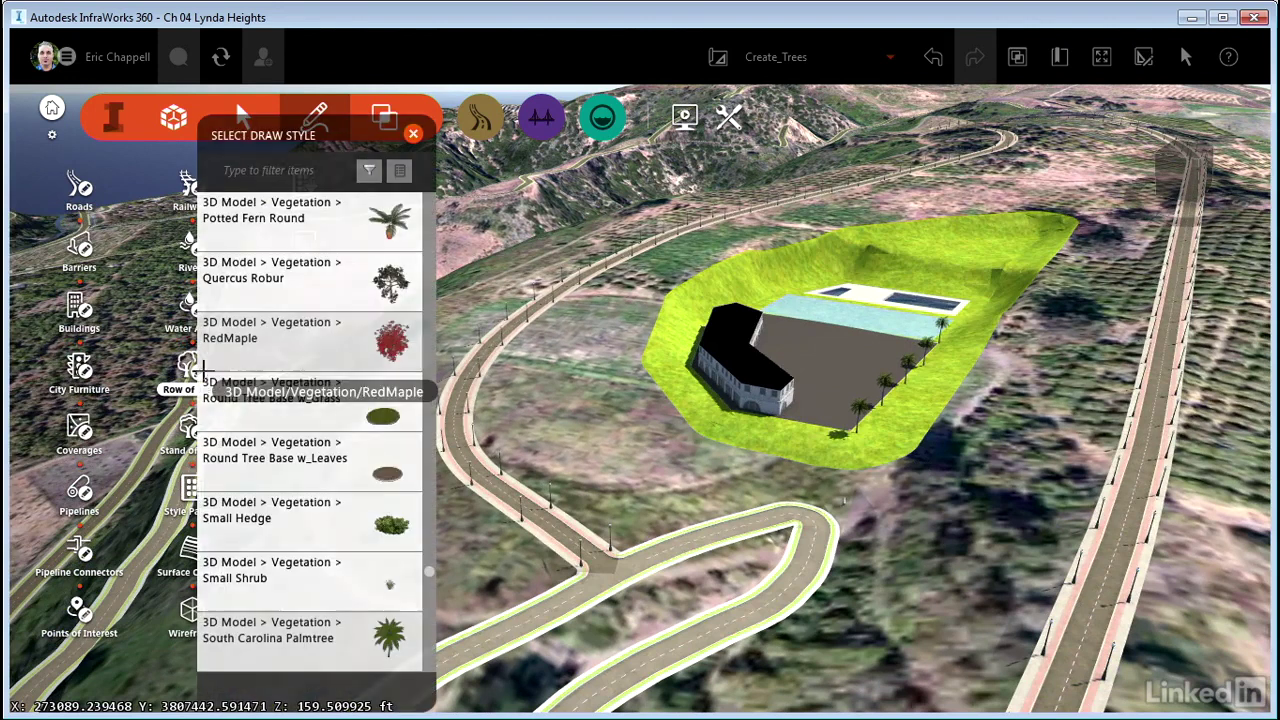
pyautogui.click(313, 174)
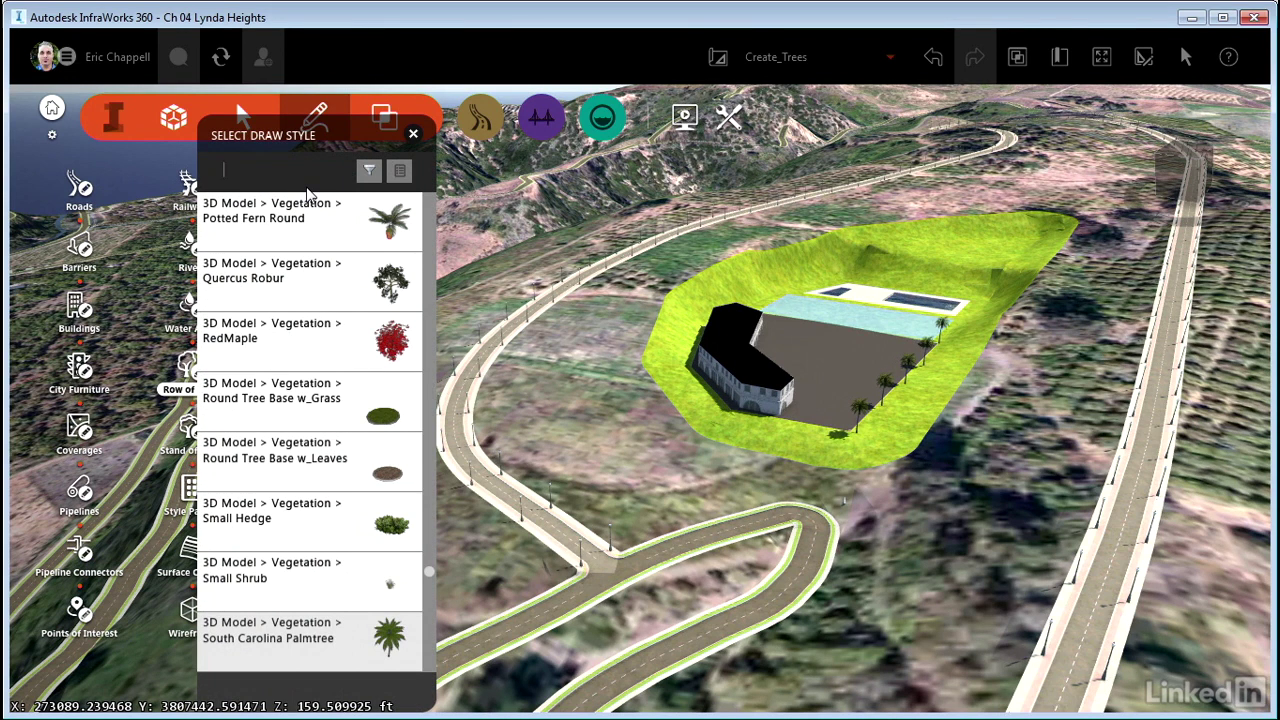
pyautogui.write('hedge')
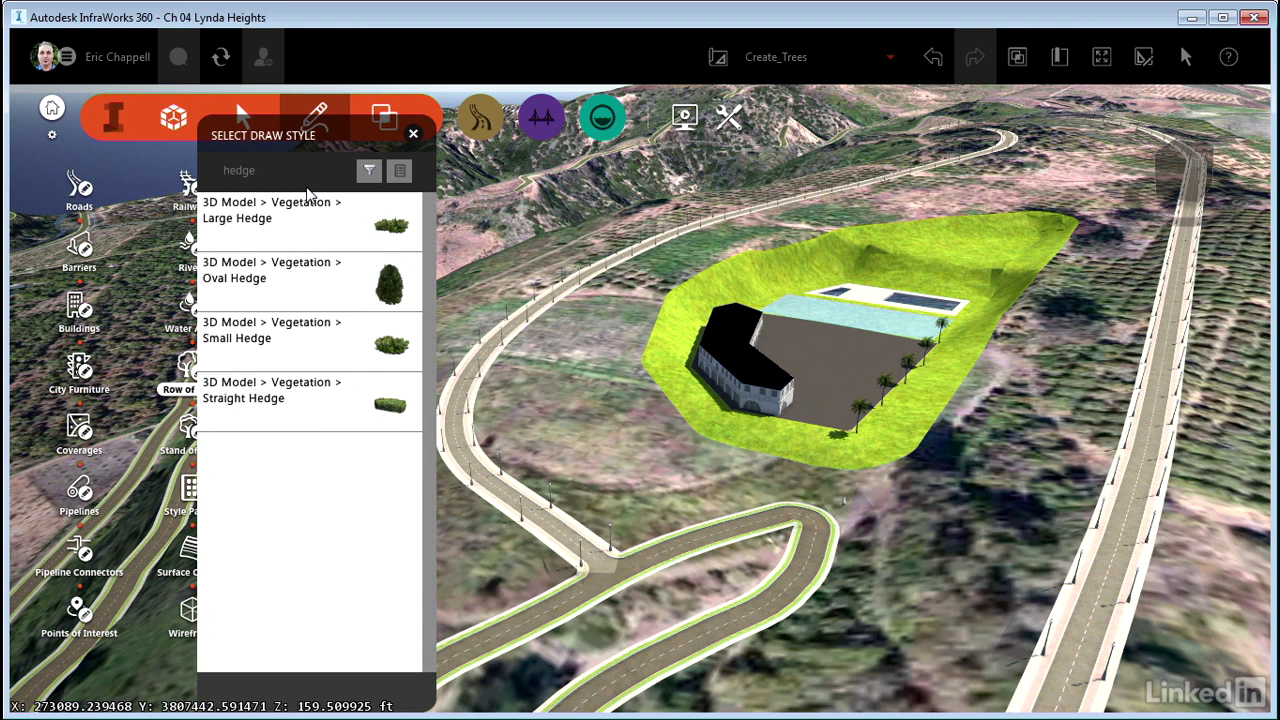
pyautogui.click(243, 288)
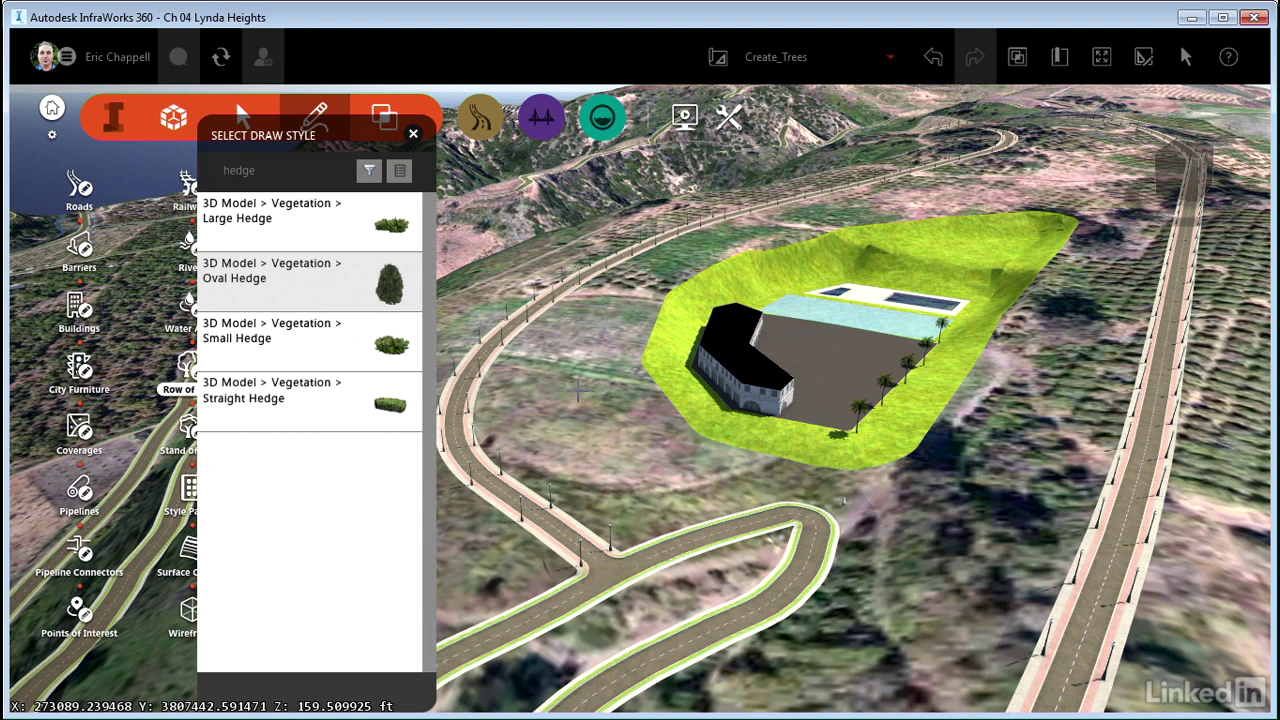
# Draw an Oval Hedge row about 564 ft long along the outer edge of the green grading behind the building, and finish it.
pyautogui.moveTo(720, 283); pyautogui.dragTo(717, 578, button='middle')
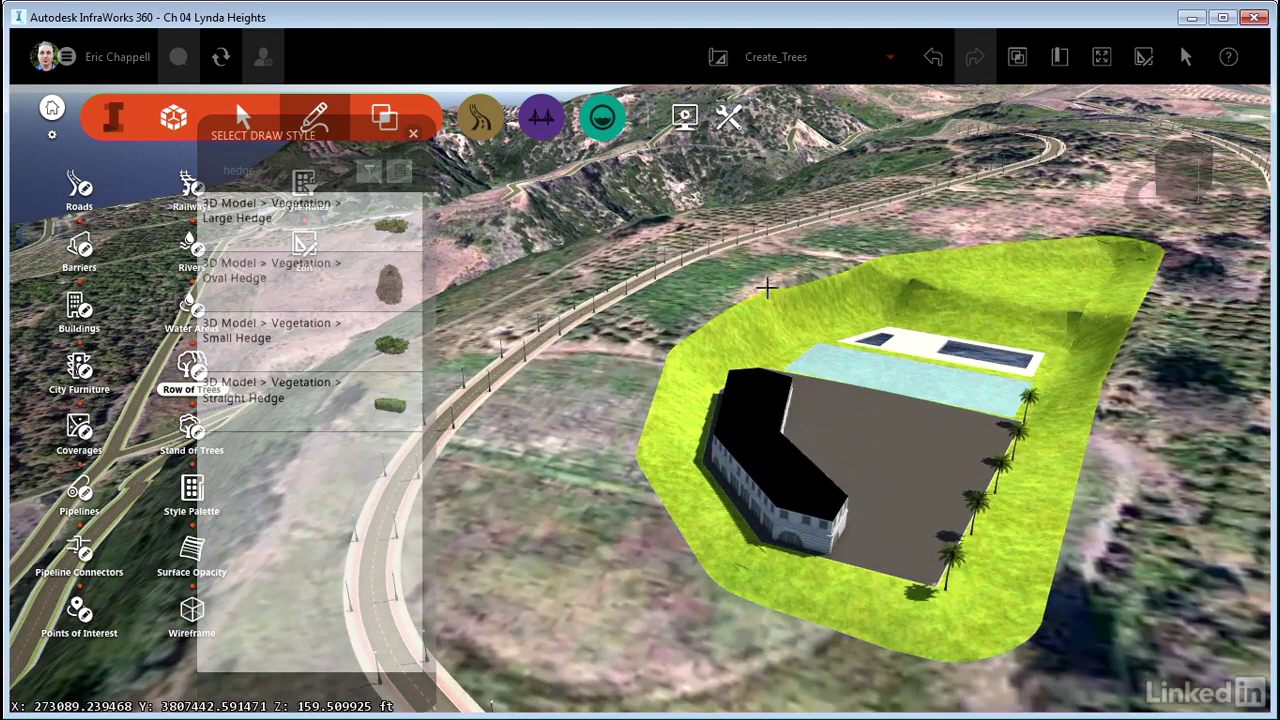
pyautogui.click(766, 287)
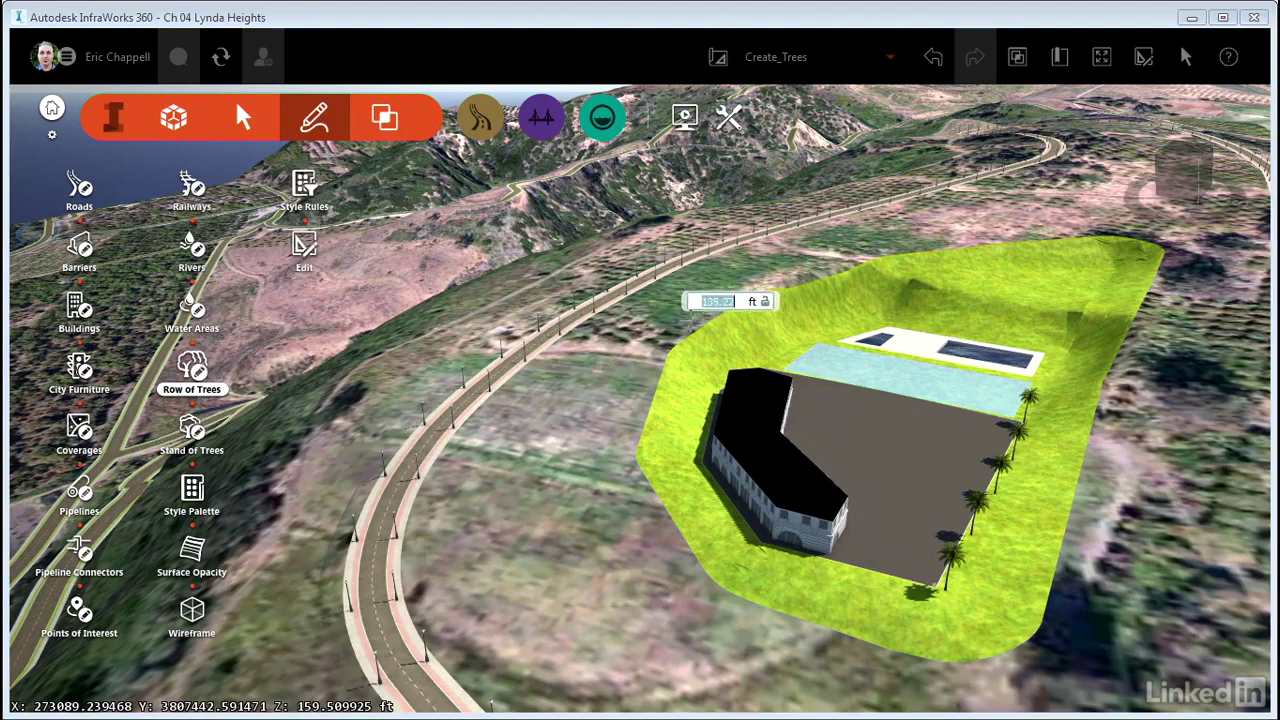
pyautogui.click(634, 447)
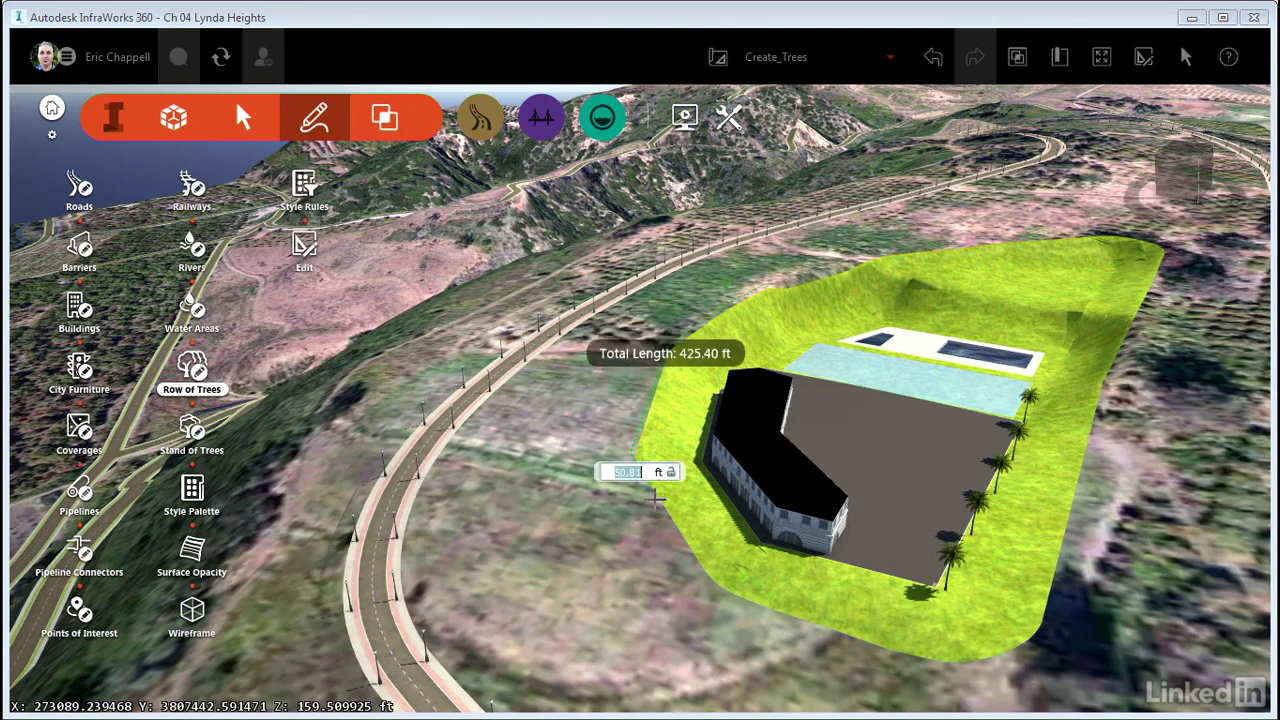
pyautogui.click(696, 584)
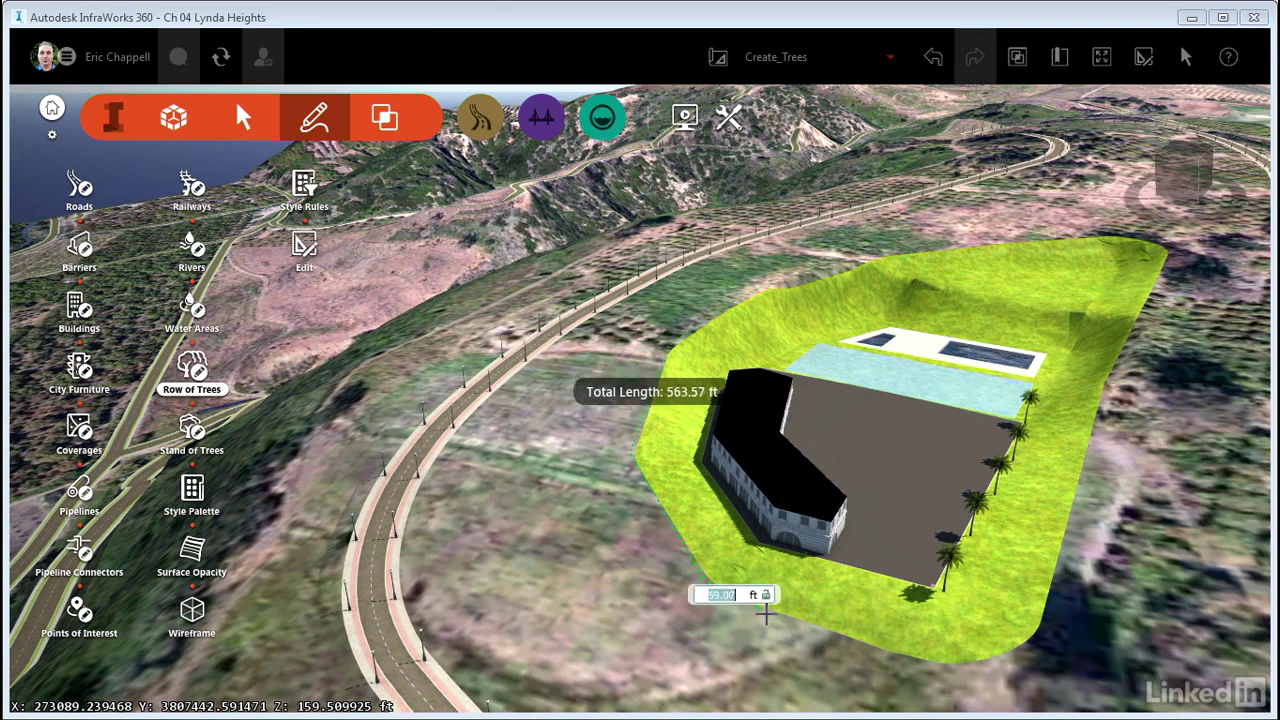
pyautogui.doubleClick(765, 615)
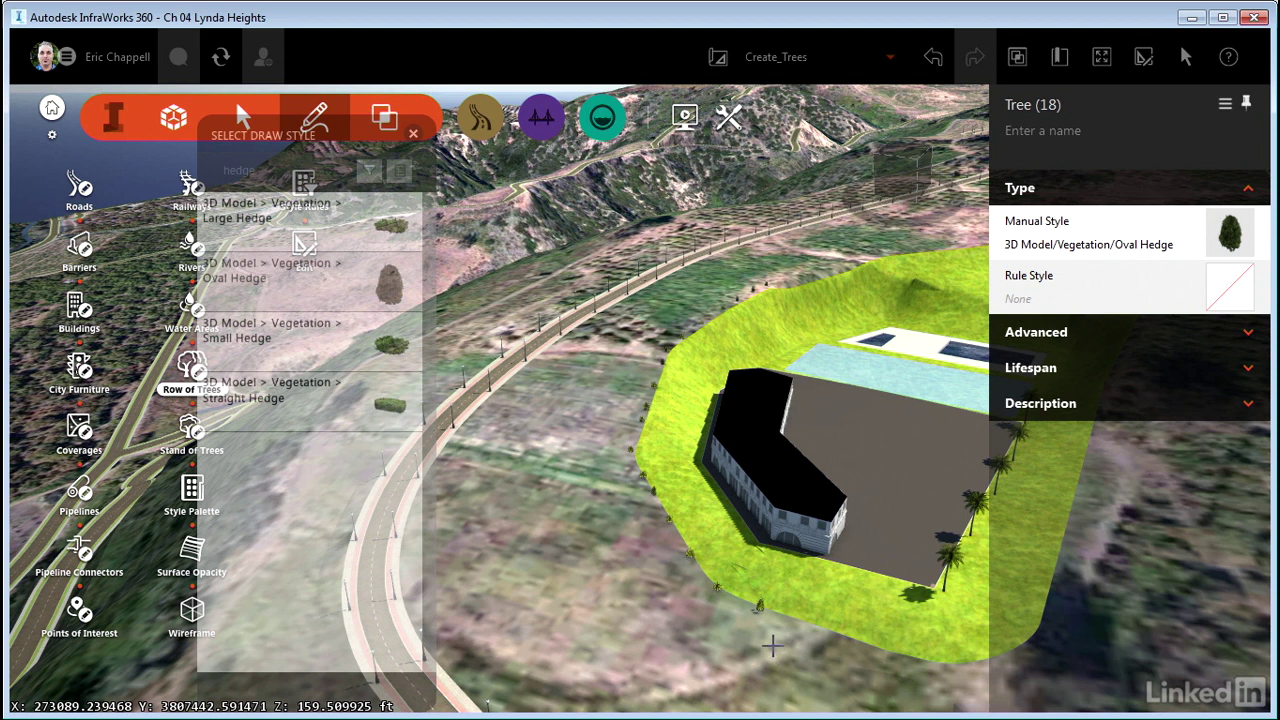
pyautogui.scroll(3, 772, 645)
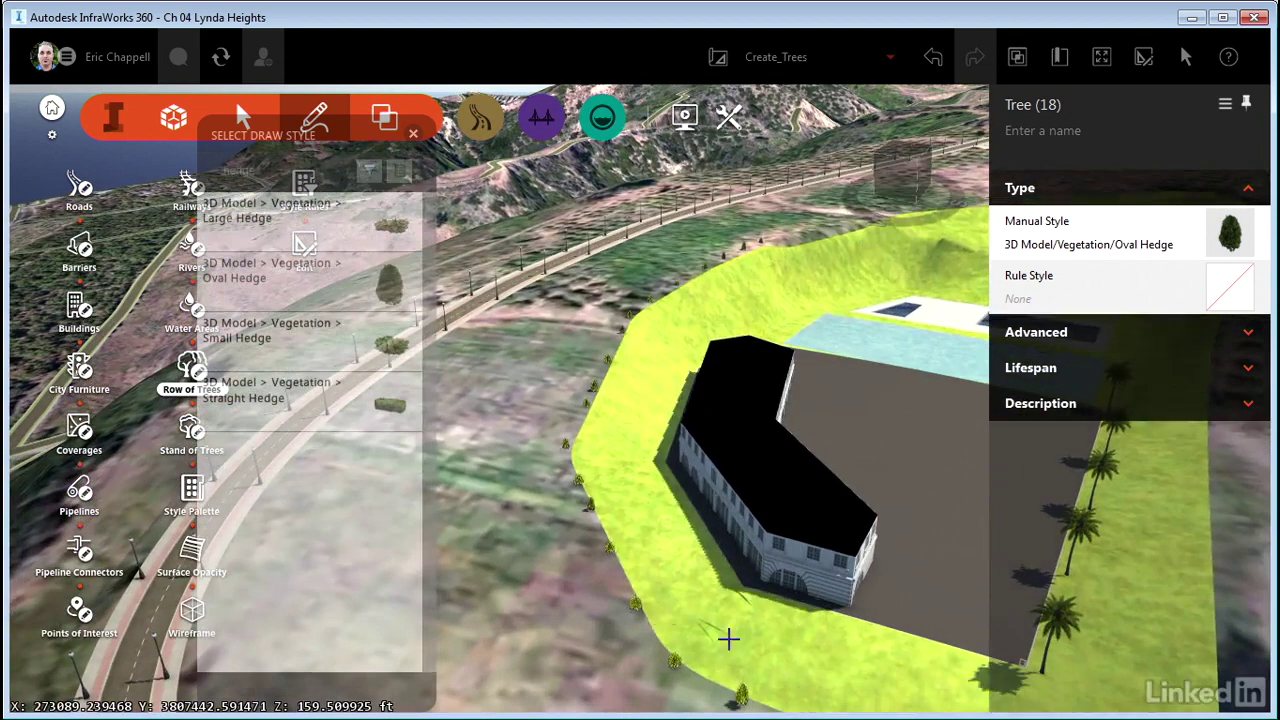
pyautogui.press('Escape')
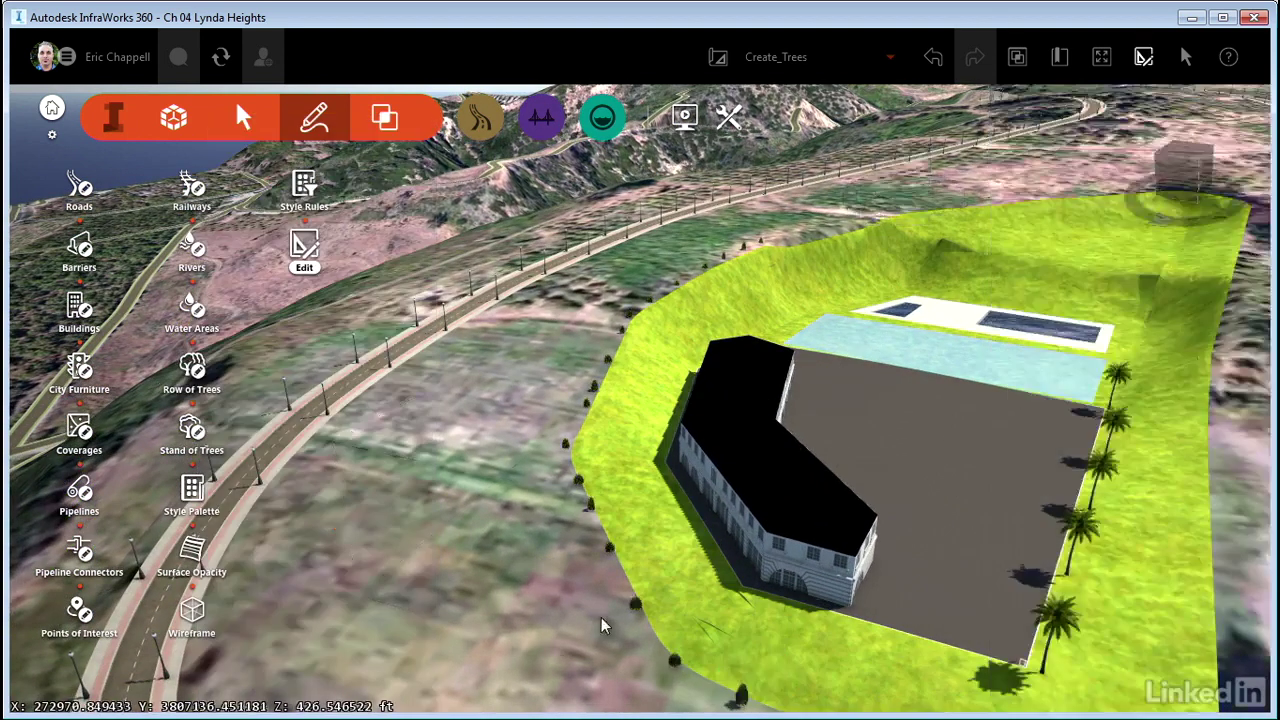
# Start a stand of trees and choose the T19-V03 Dark Red vegetation draw style.
pyautogui.moveTo(601, 617); pyautogui.dragTo(623, 582)
pyautogui.keyDown('shift'); pyautogui.moveTo(623, 583); pyautogui.dragTo(666, 605, button='middle'); pyautogui.keyUp('shift')
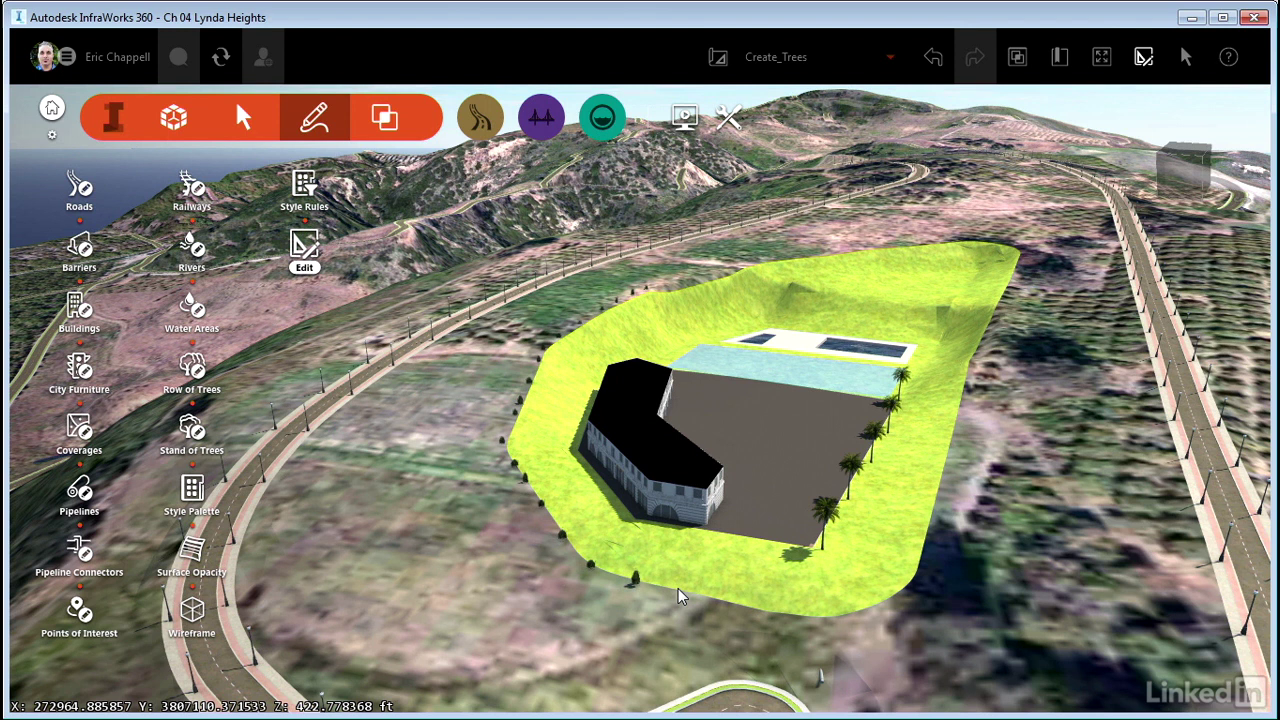
pyautogui.moveTo(1064, 543); pyautogui.dragTo(939, 553, button='right')
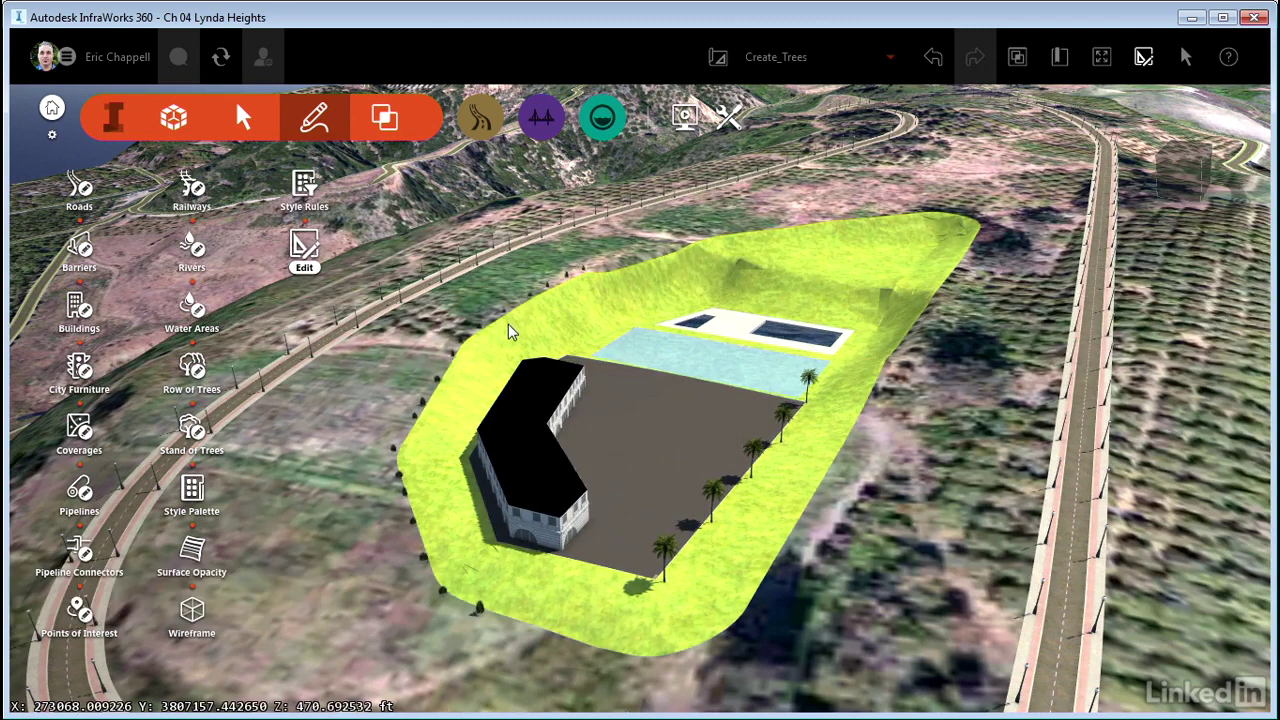
pyautogui.click(207, 428)
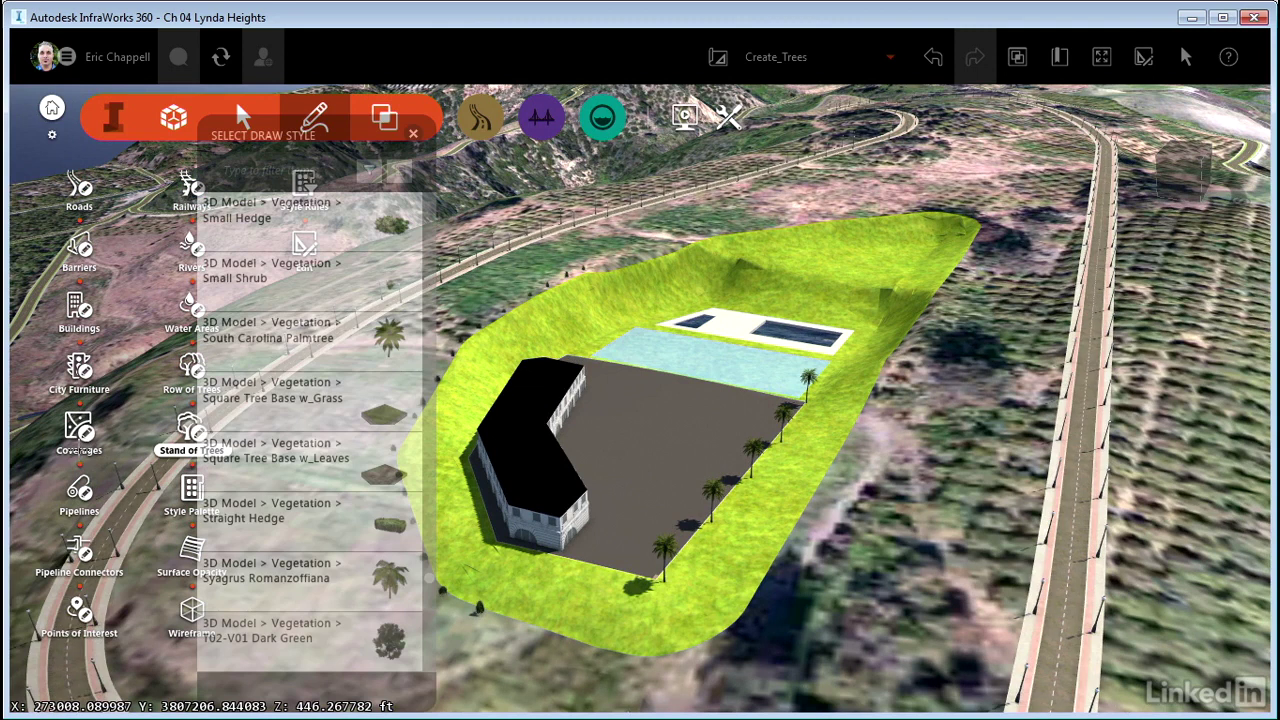
pyautogui.scroll(-3, 368, 370)
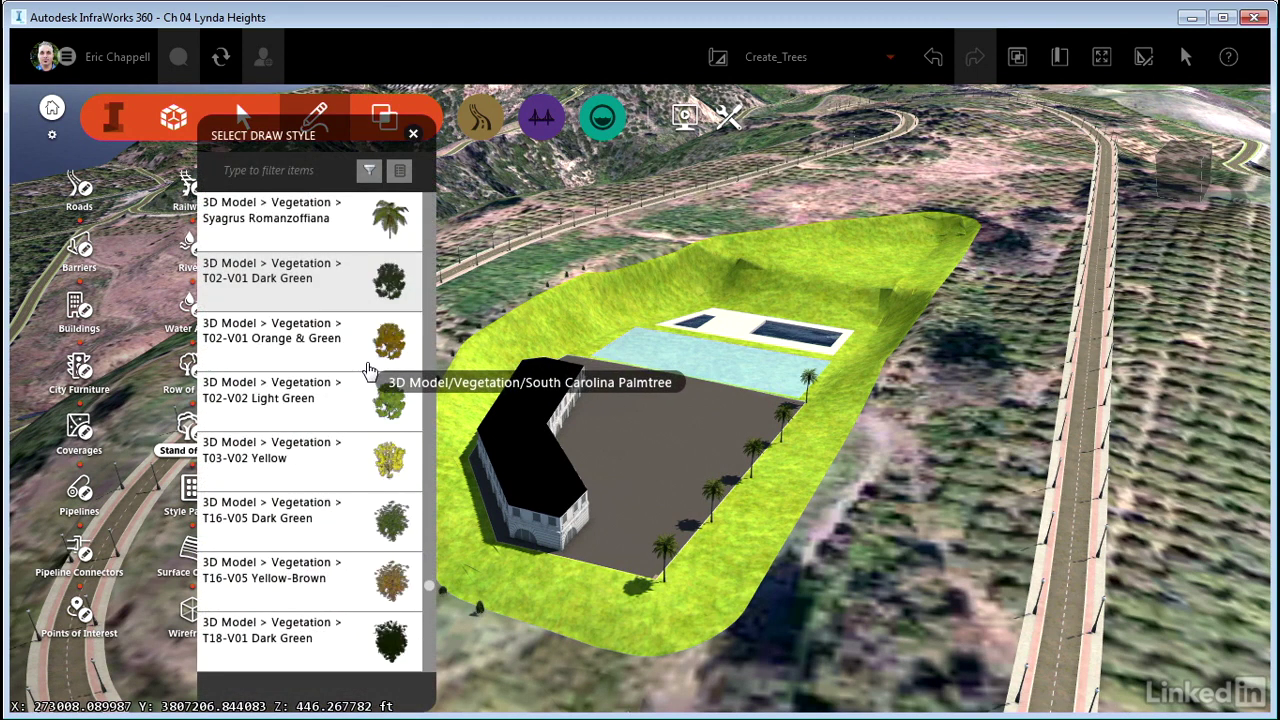
pyautogui.scroll(-3, 370, 370)
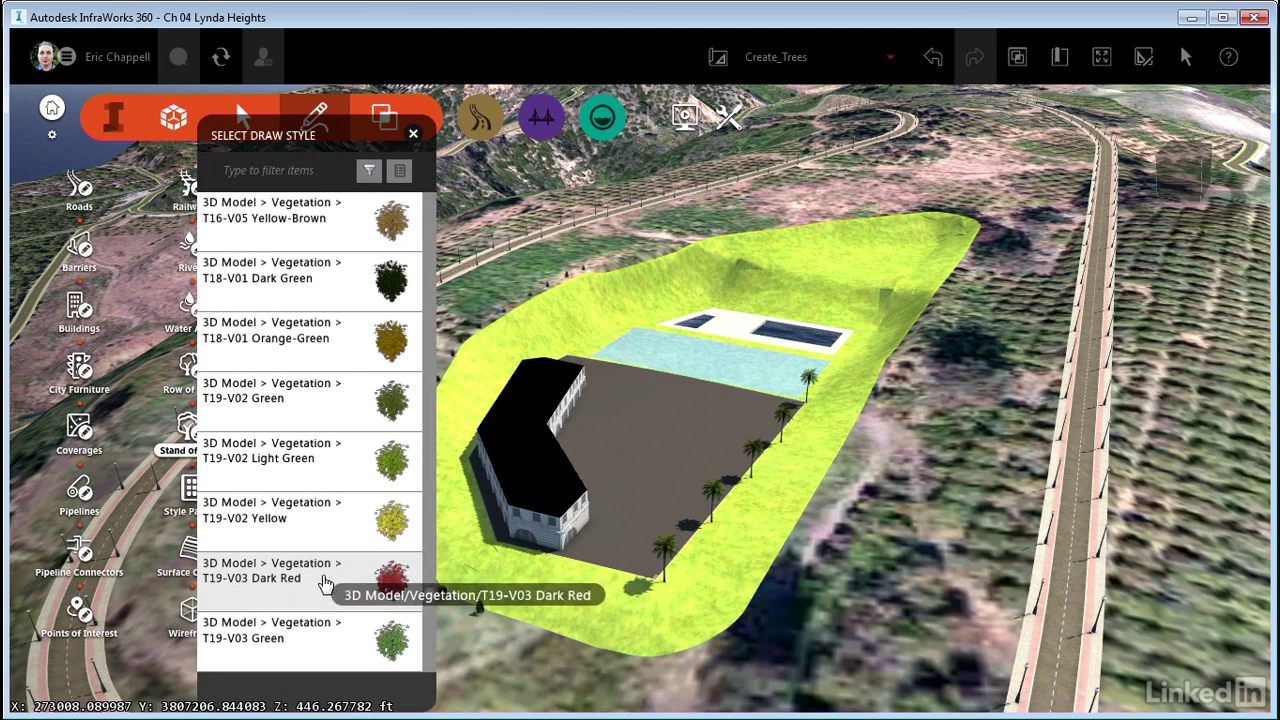
pyautogui.click(325, 583)
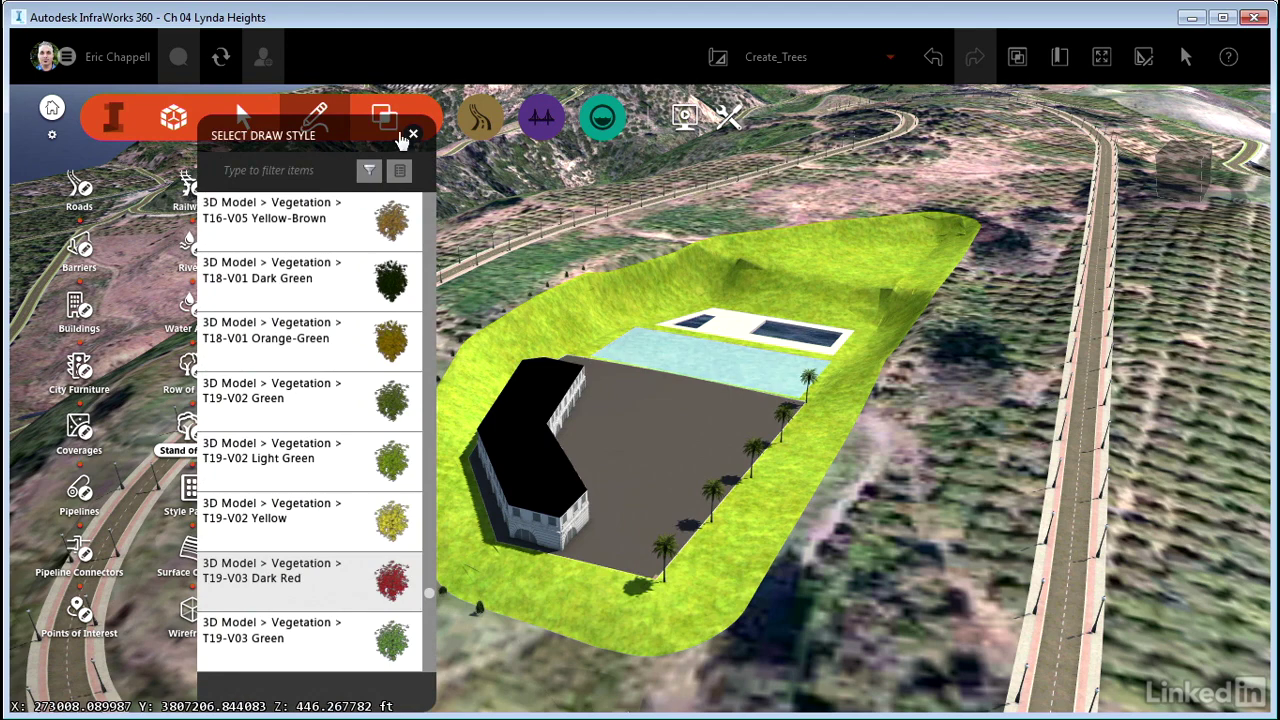
pyautogui.click(412, 136)
# Draw a stand of trees covering about 32,460 sq ft on the green grading behind the swimming pools, and finish it.
pyautogui.scroll(5, 726, 428)
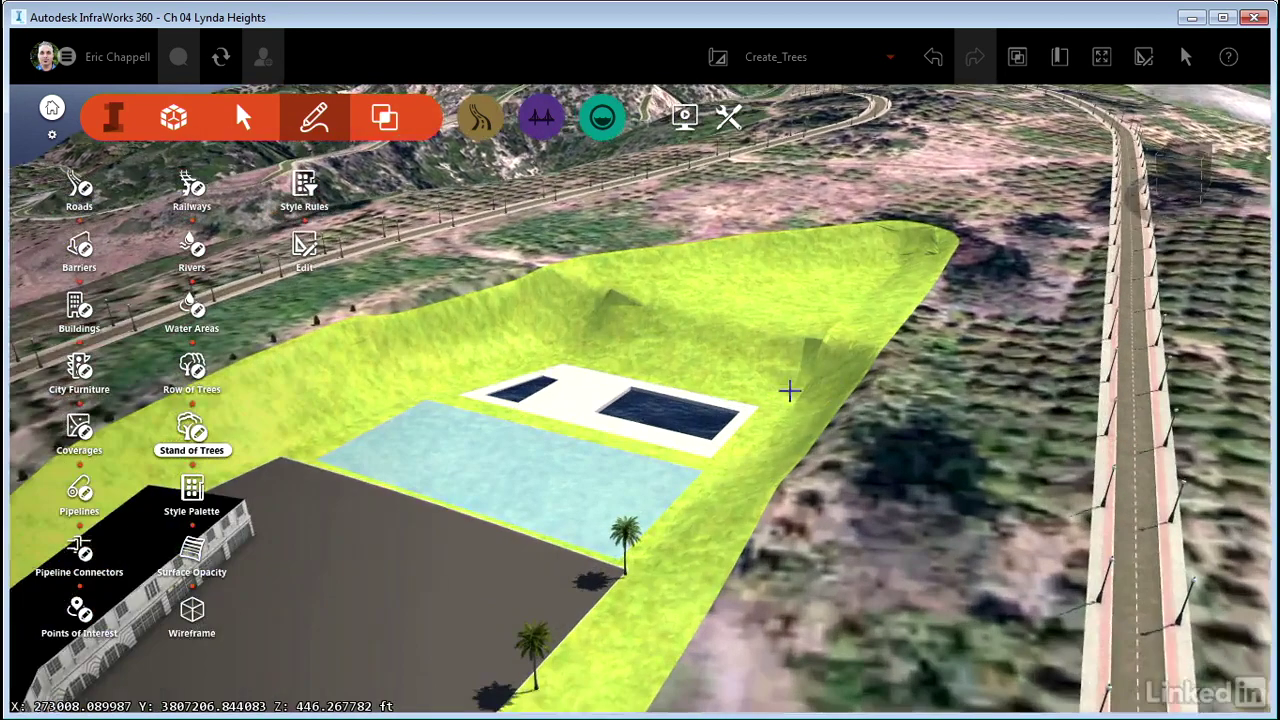
pyautogui.moveTo(794, 416)
pyautogui.mouseDown()
pyautogui.moveTo(794, 460)
pyautogui.moveTo(777, 426)
pyautogui.mouseUp()
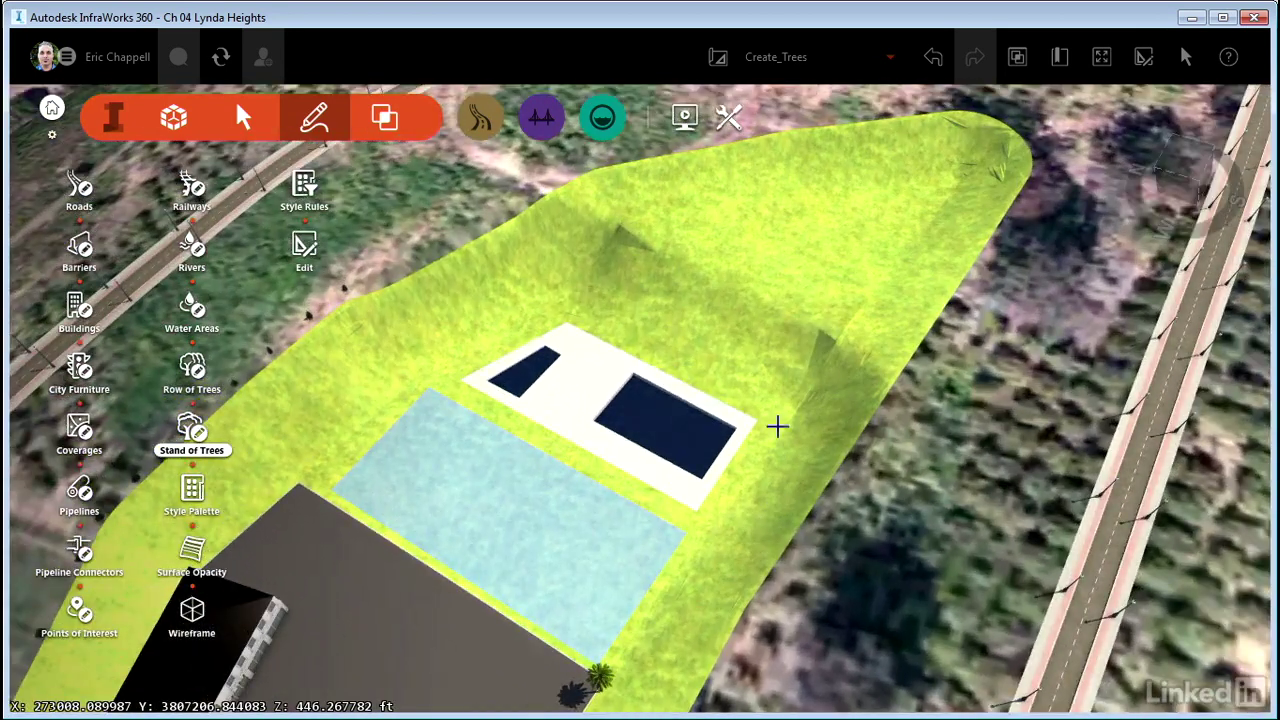
pyautogui.click(568, 302)
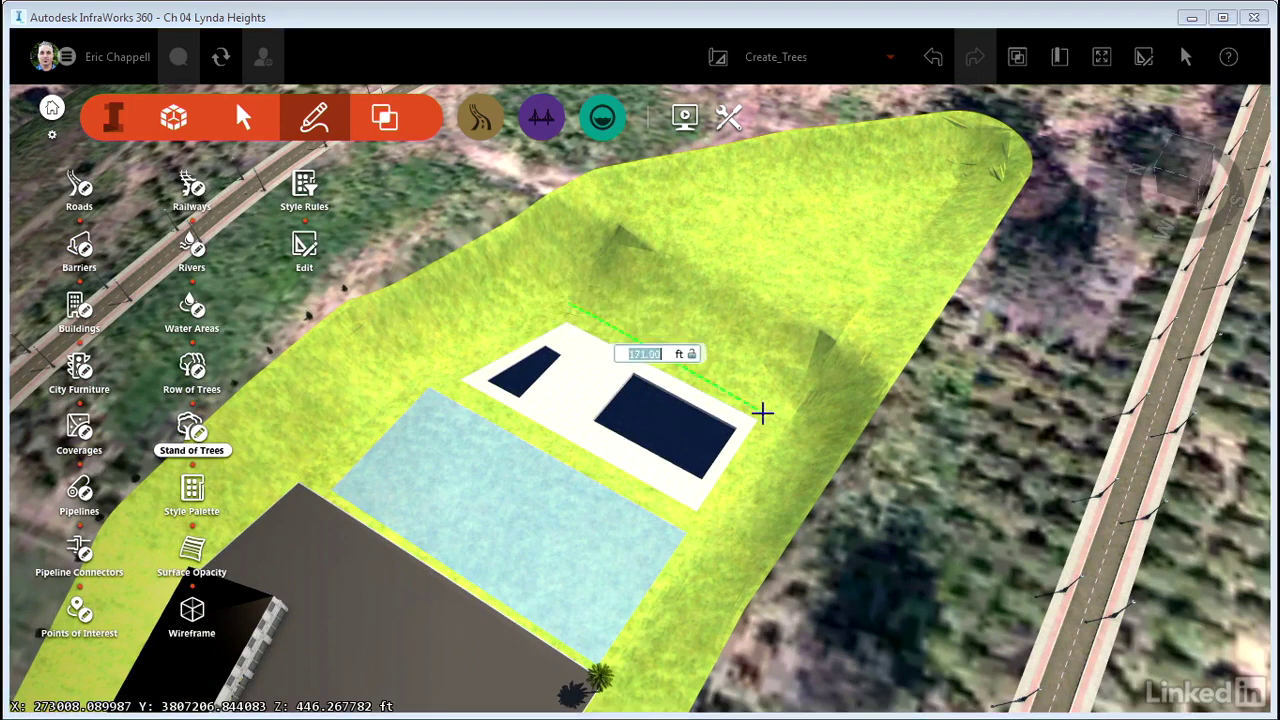
pyautogui.click(794, 423)
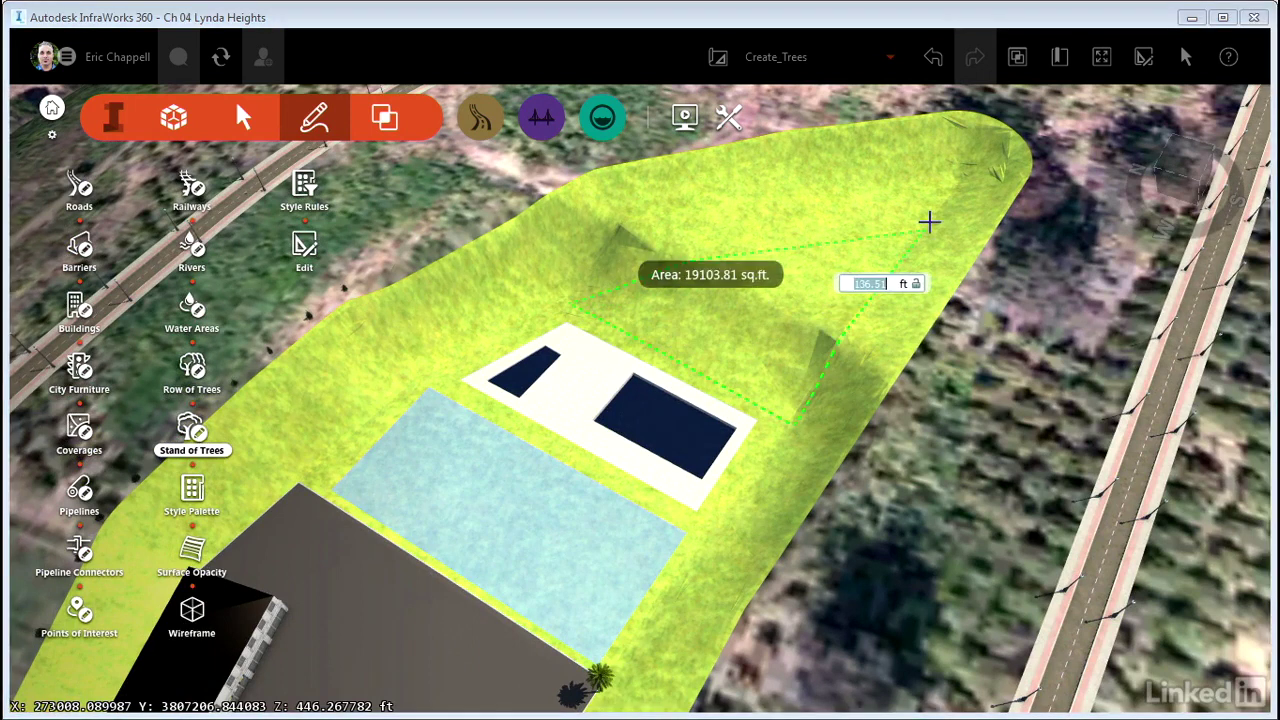
pyautogui.click(944, 181)
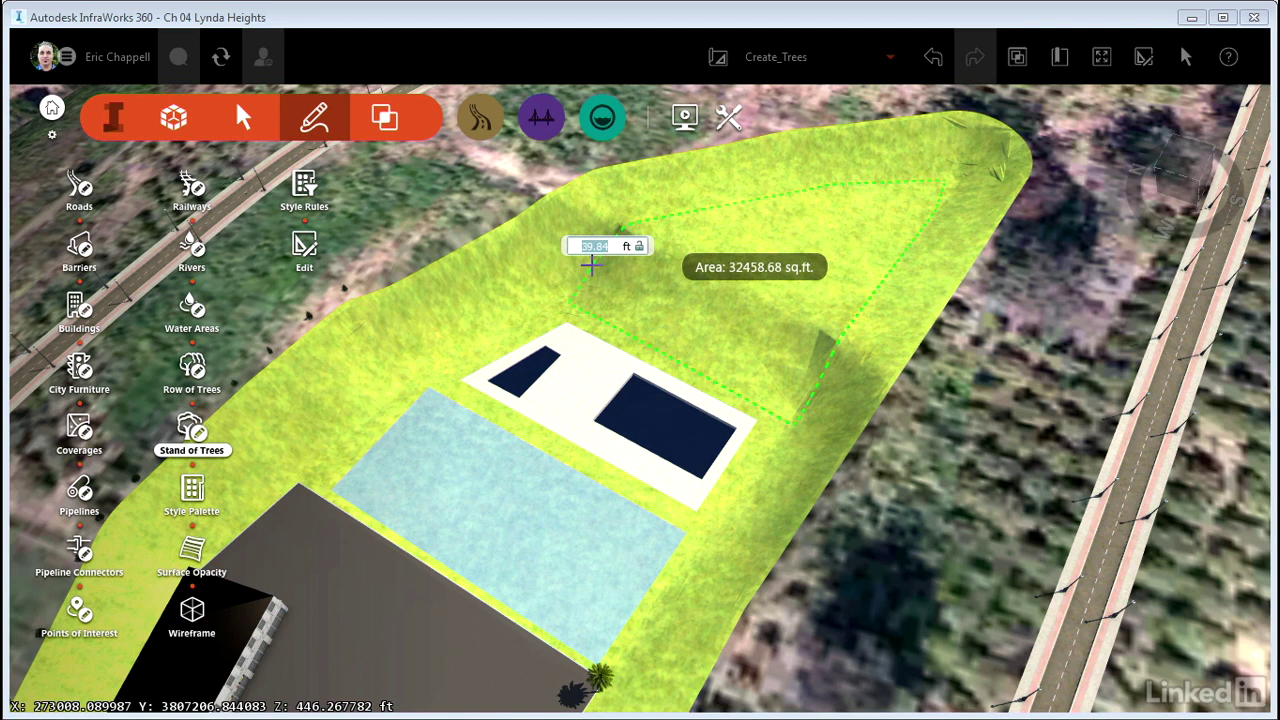
pyautogui.doubleClick(590, 262)
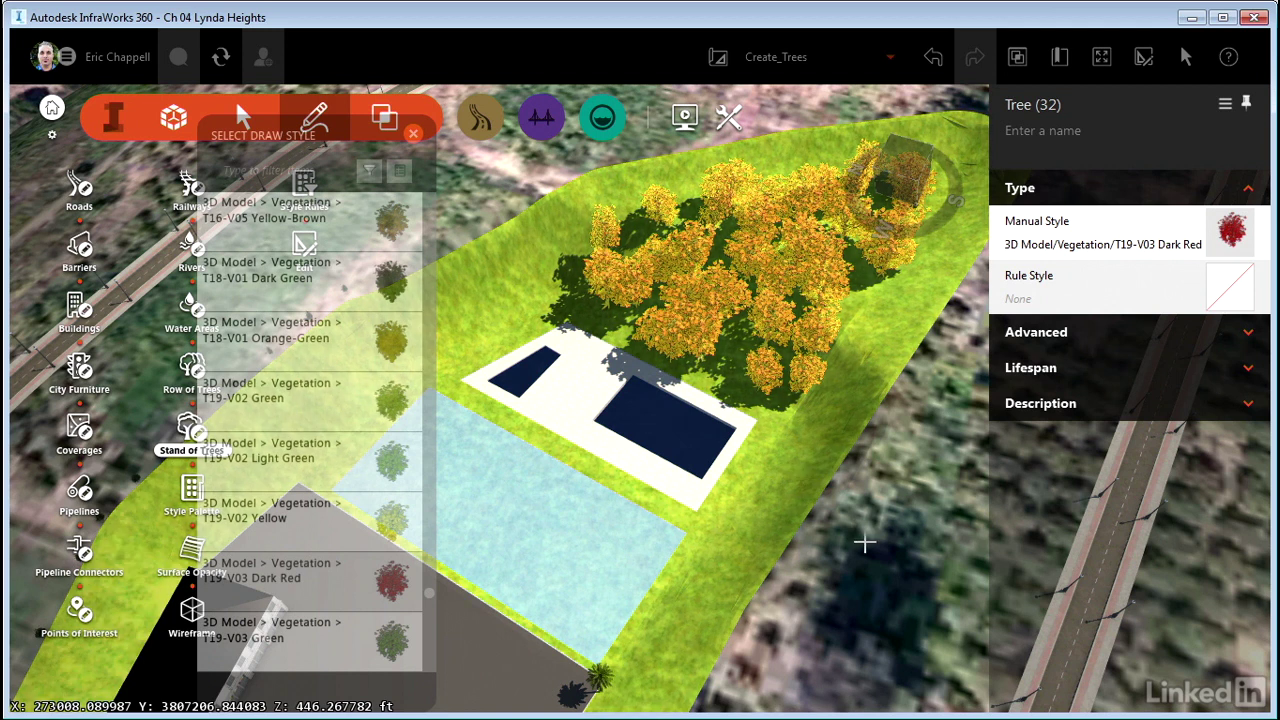
pyautogui.press('Escape')
# Examine the dark red trees beside the pools from close up, among the trunks and from above.
pyautogui.moveTo(870, 565)
pyautogui.mouseDown()
pyautogui.moveTo(822, 541)
pyautogui.moveTo(817, 524)
pyautogui.mouseUp()
pyautogui.scroll(4, 802, 465)
pyautogui.moveTo(801, 467); pyautogui.dragTo(855, 455)
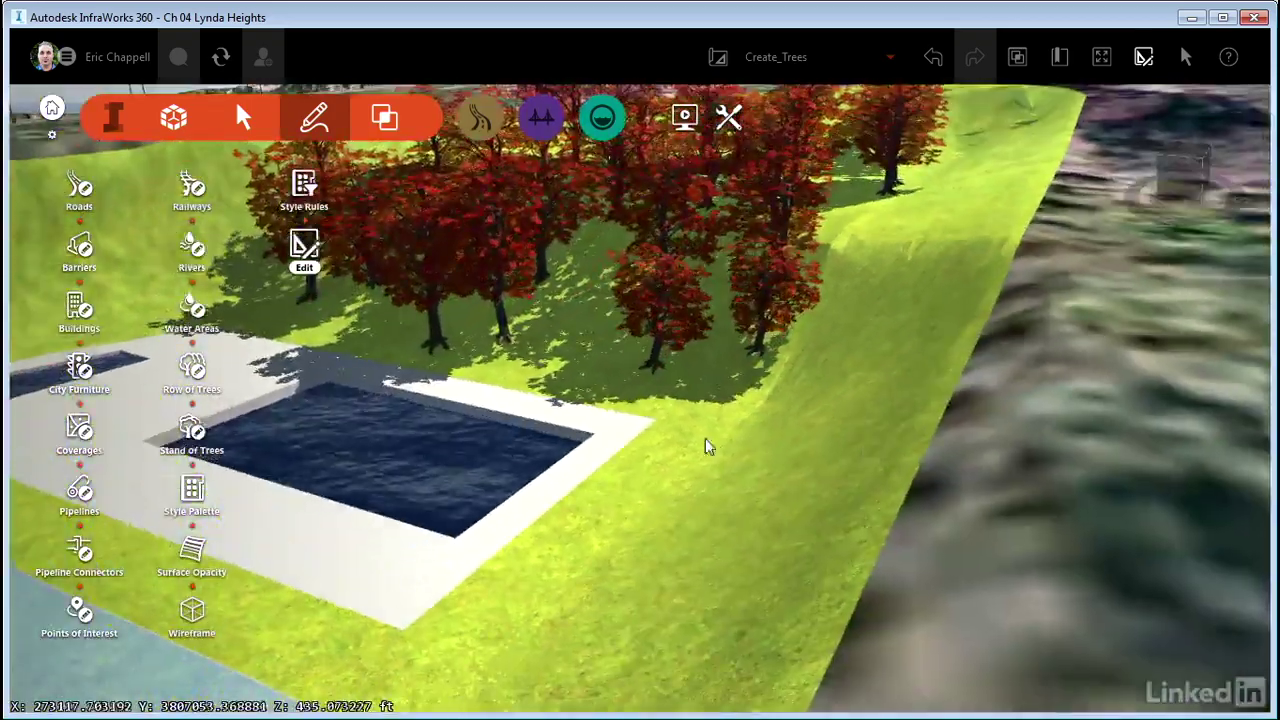
pyautogui.moveTo(705, 440); pyautogui.dragTo(975, 590)
pyautogui.moveTo(782, 470); pyautogui.dragTo(690, 456, button='middle')
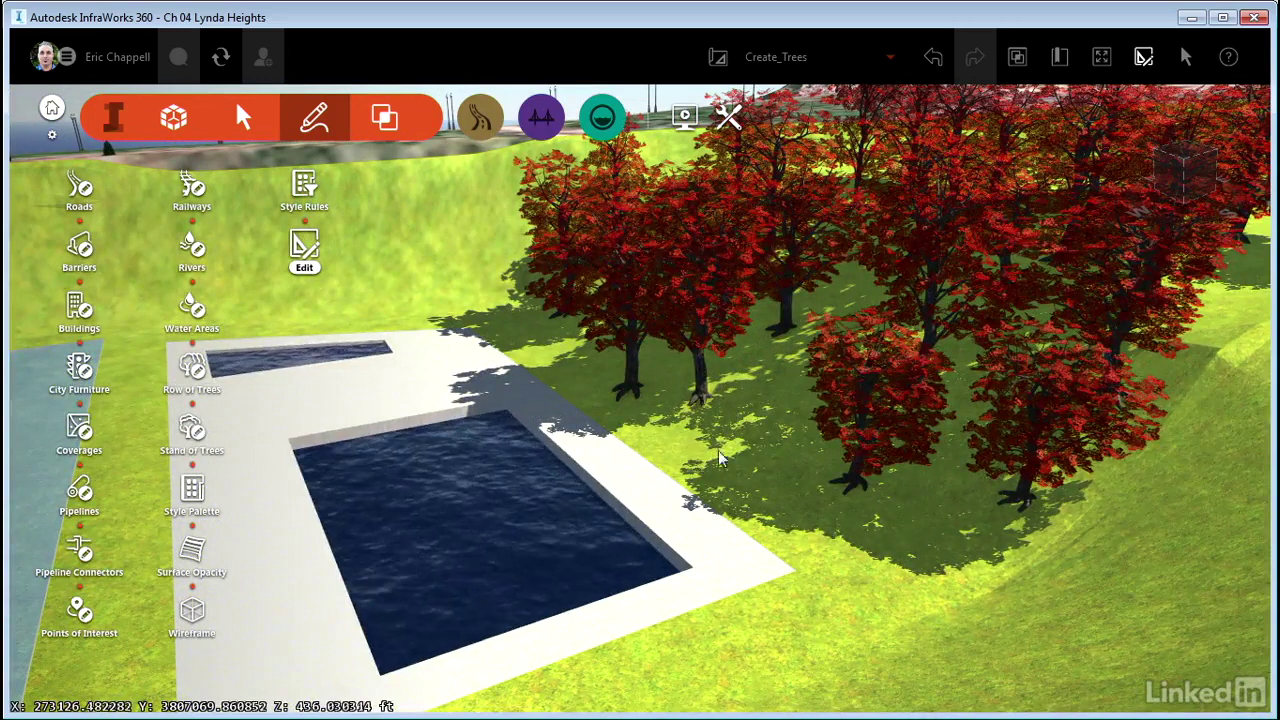
pyautogui.scroll(5, 682, 456)
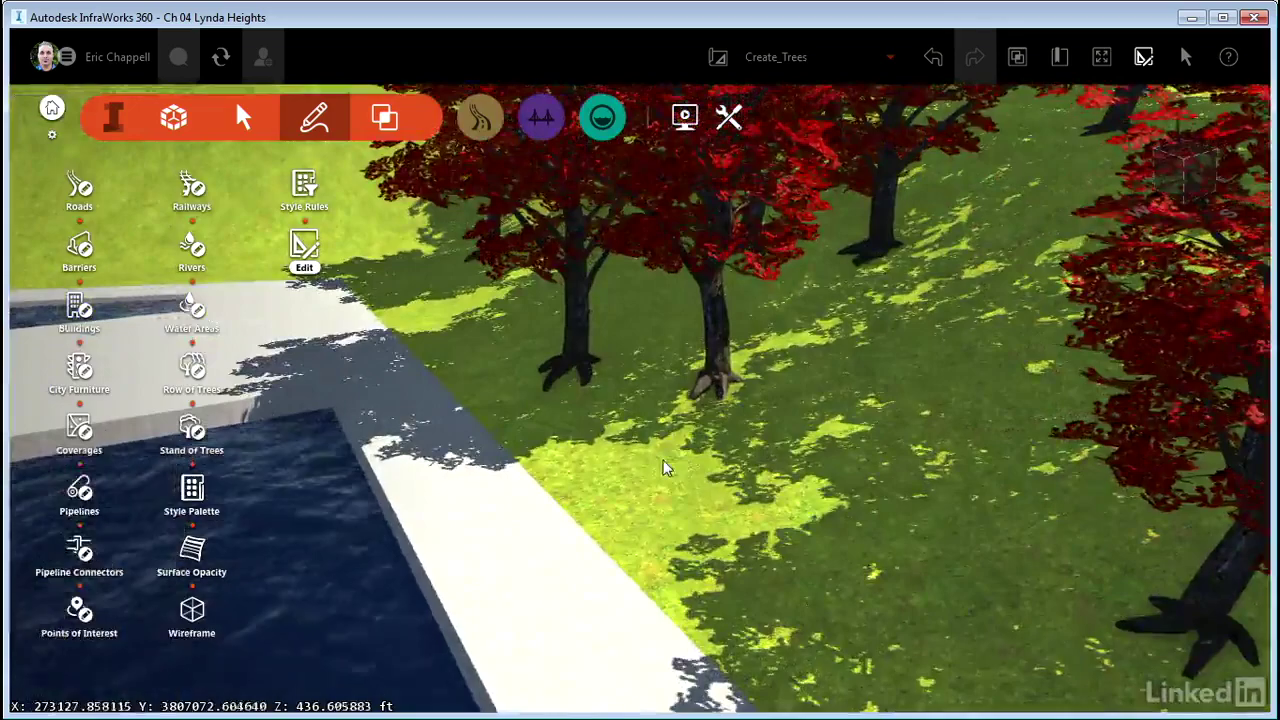
pyautogui.moveTo(666, 466); pyautogui.dragTo(878, 480, button='middle')
pyautogui.moveTo(878, 480); pyautogui.dragTo(985, 442)
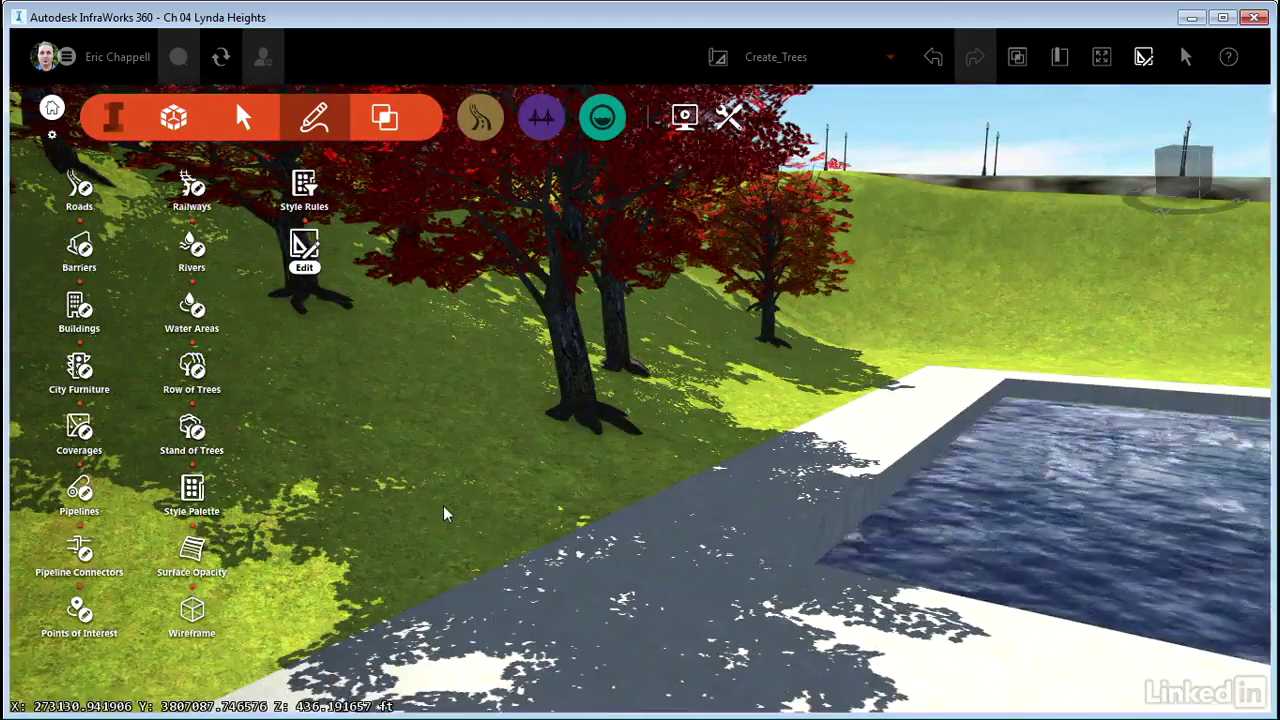
pyautogui.scroll(-2, 562, 601)
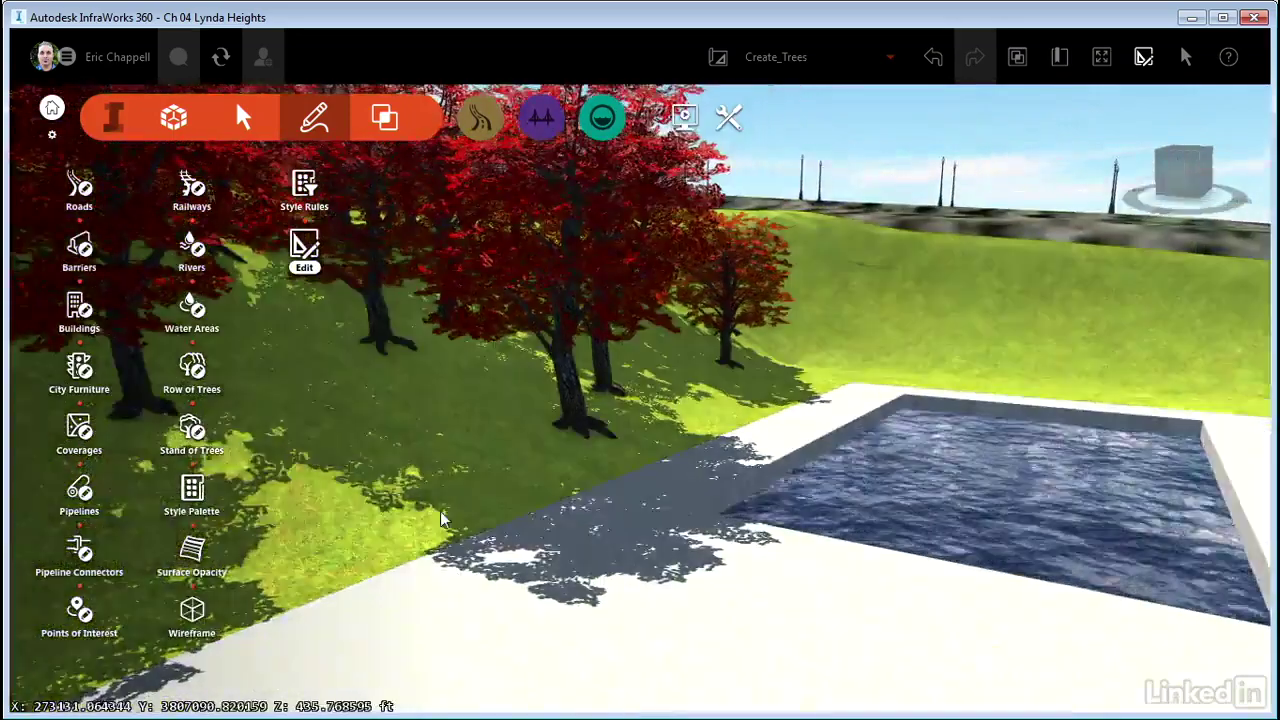
pyautogui.moveTo(440, 512); pyautogui.dragTo(997, 535)
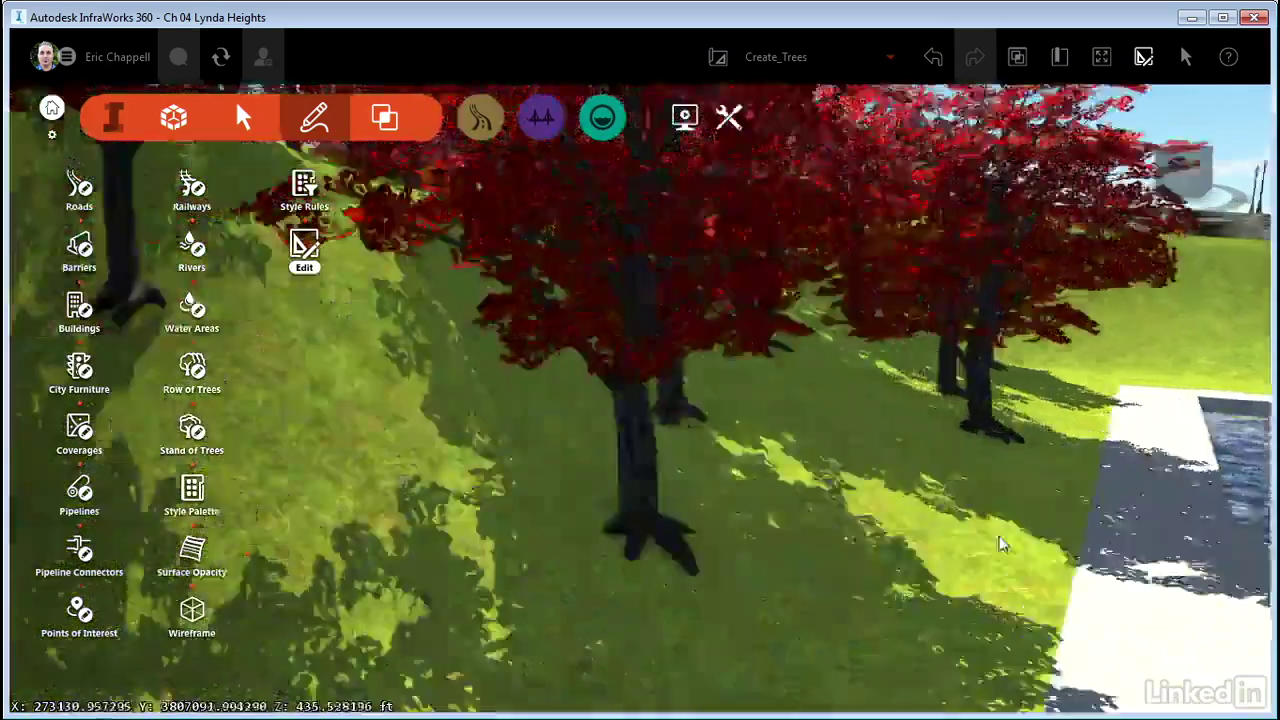
pyautogui.scroll(-3, 635, 562)
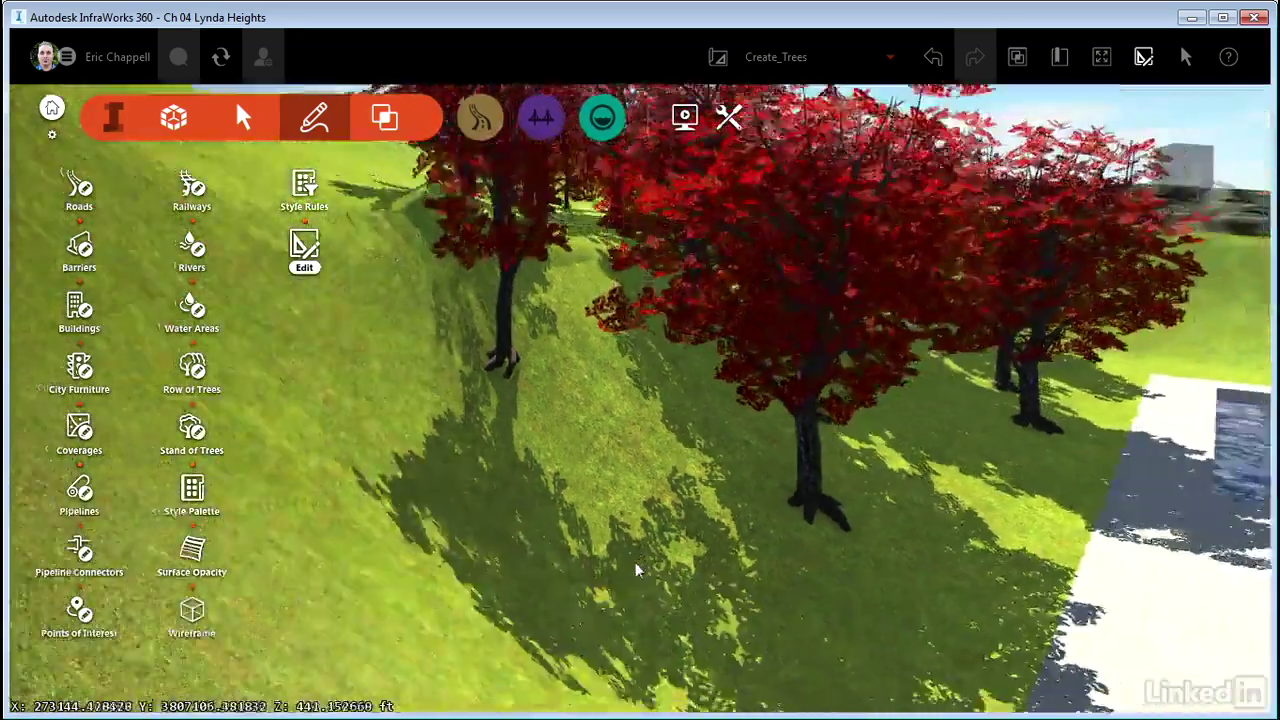
pyautogui.moveTo(611, 435); pyautogui.dragTo(535, 452)
pyautogui.scroll(3, 535, 459)
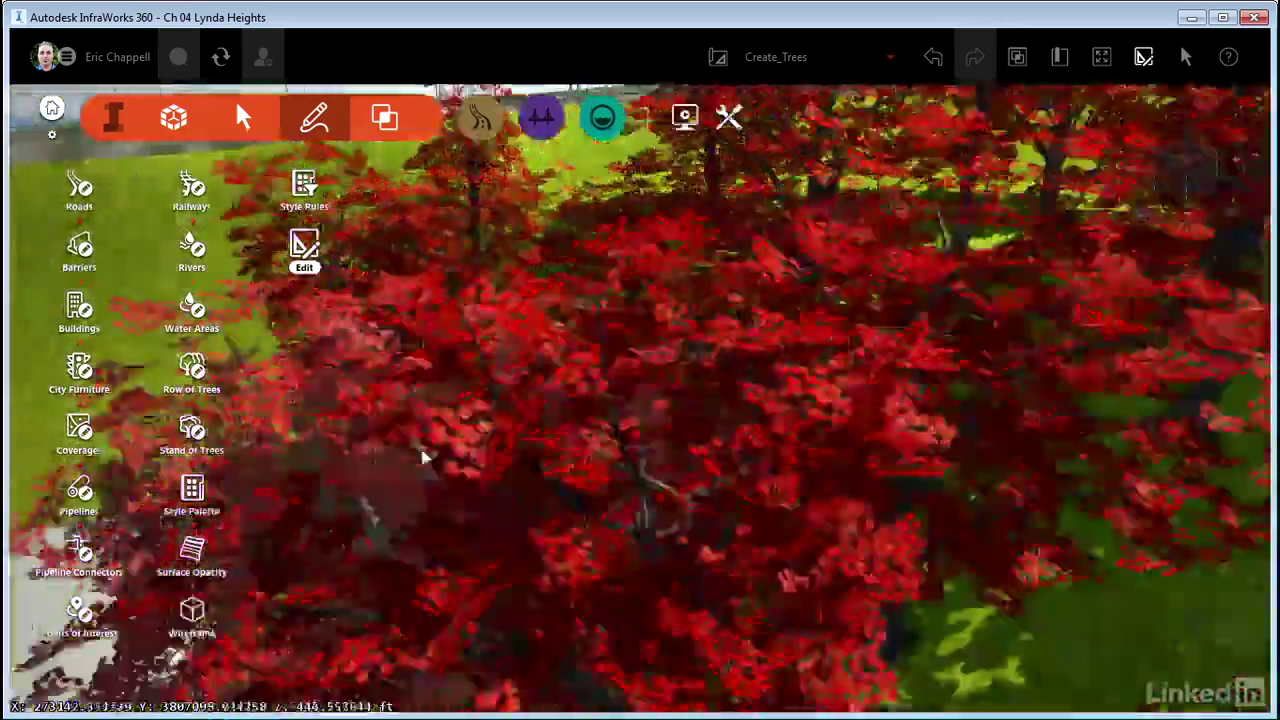
pyautogui.moveTo(423, 456); pyautogui.dragTo(731, 536)
pyautogui.scroll(-5, 728, 530)
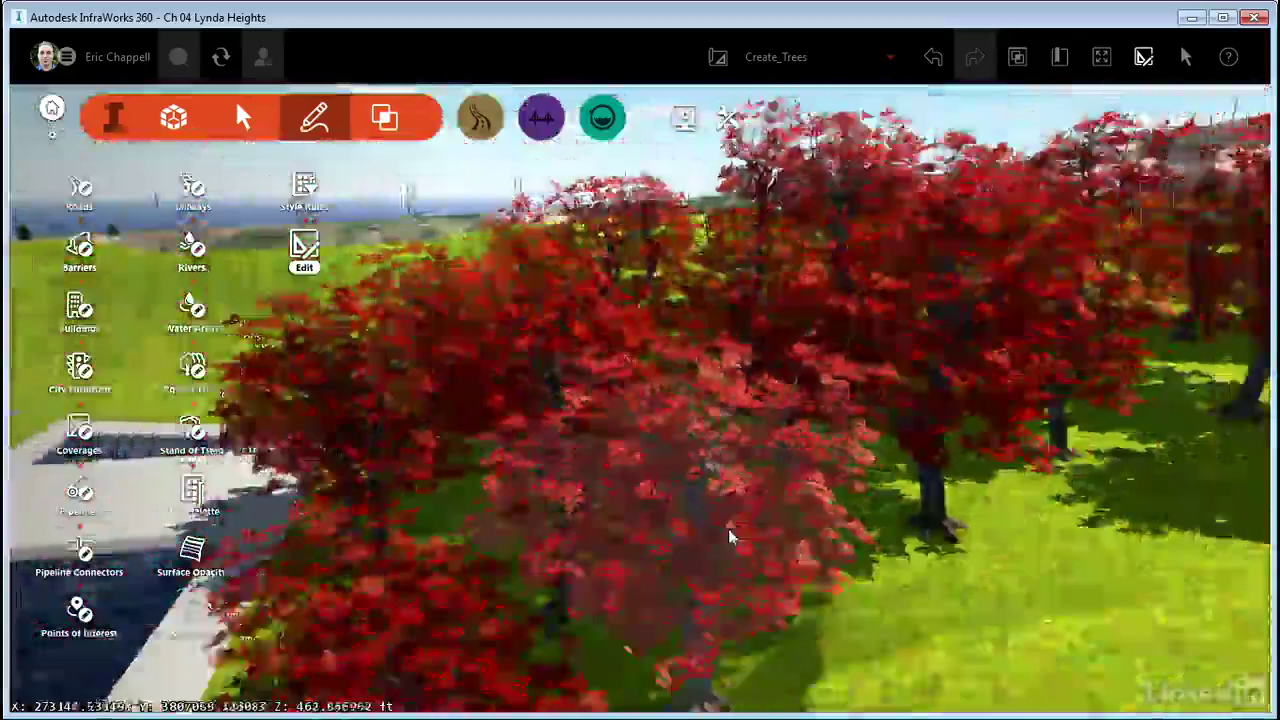
pyautogui.scroll(-2, 925, 605)
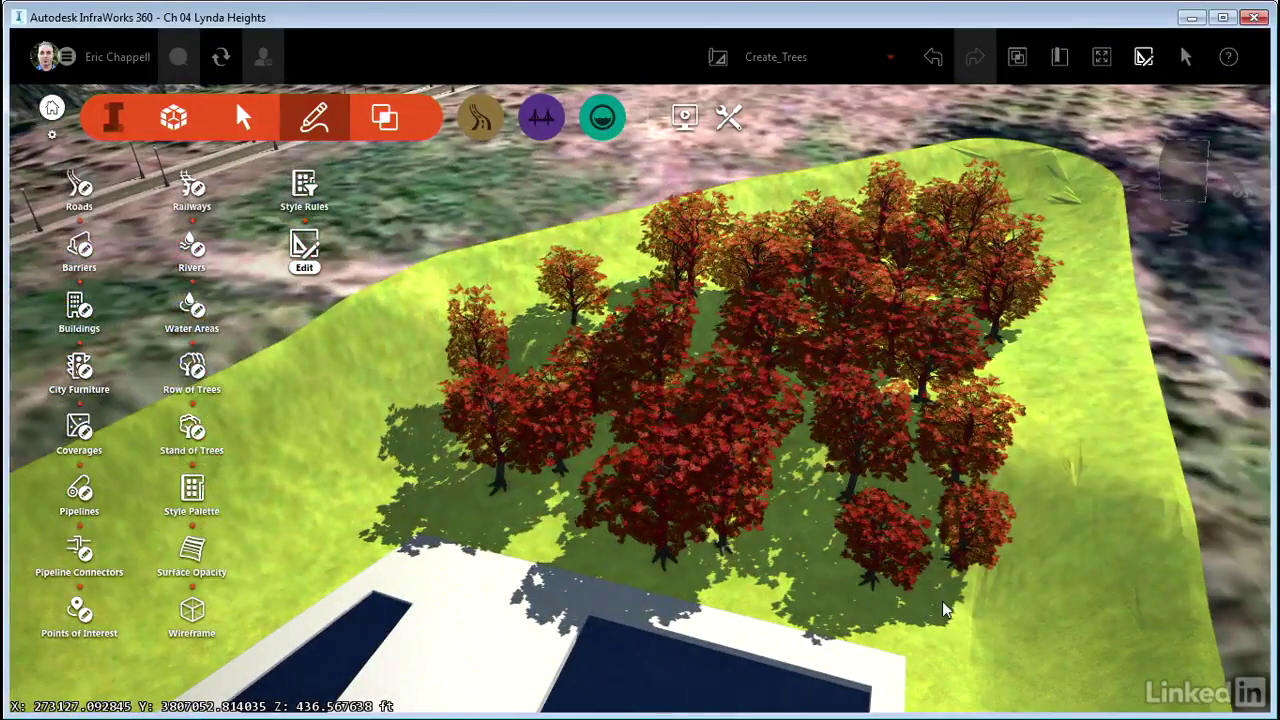
# Examine the hedge row behind the building and the whole landscaped site from several viewing angles.
pyautogui.moveTo(941, 601); pyautogui.dragTo(889, 592)
pyautogui.scroll(-4, 809, 526)
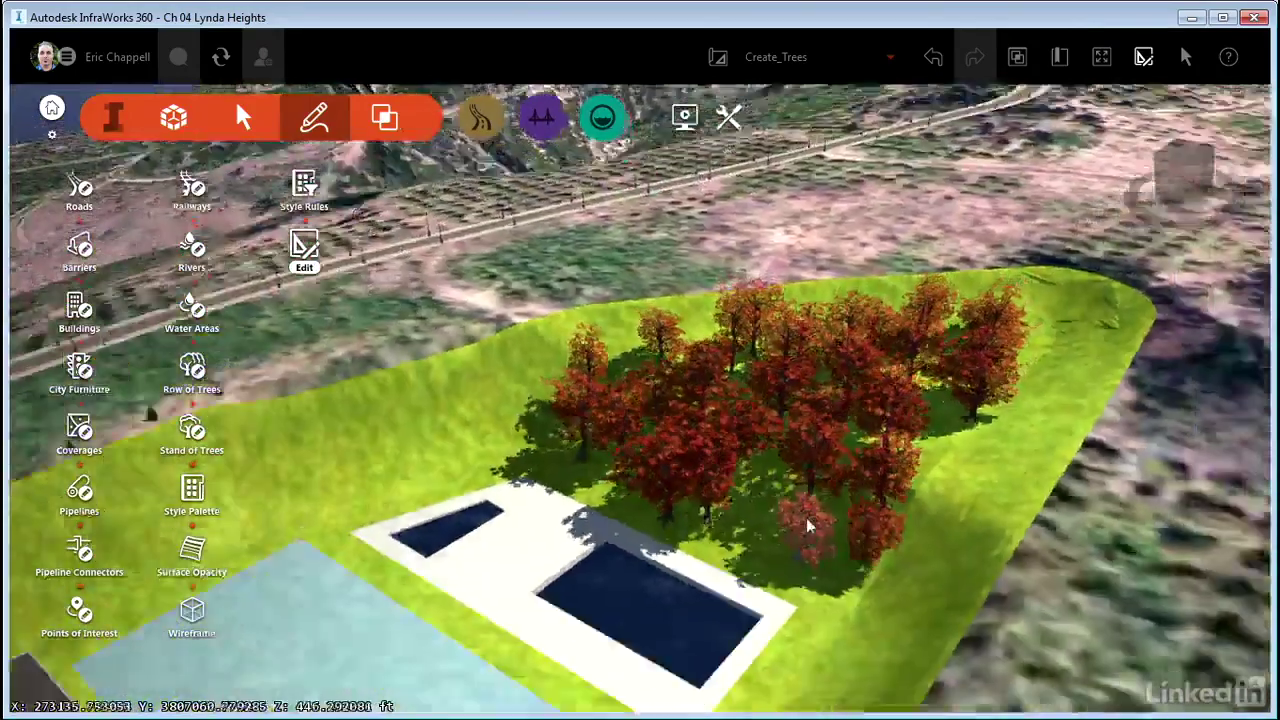
pyautogui.moveTo(331, 514); pyautogui.dragTo(355, 683, button='middle')
pyautogui.moveTo(355, 683); pyautogui.dragTo(479, 637)
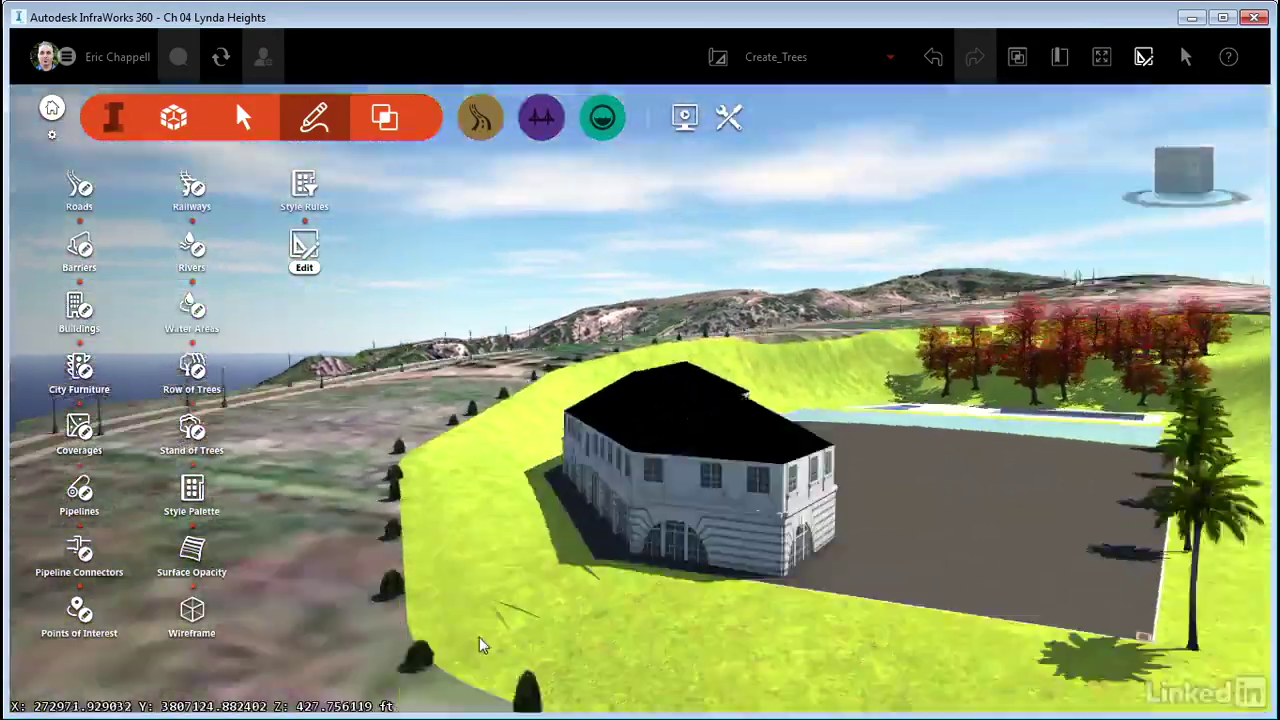
pyautogui.scroll(3, 479, 637)
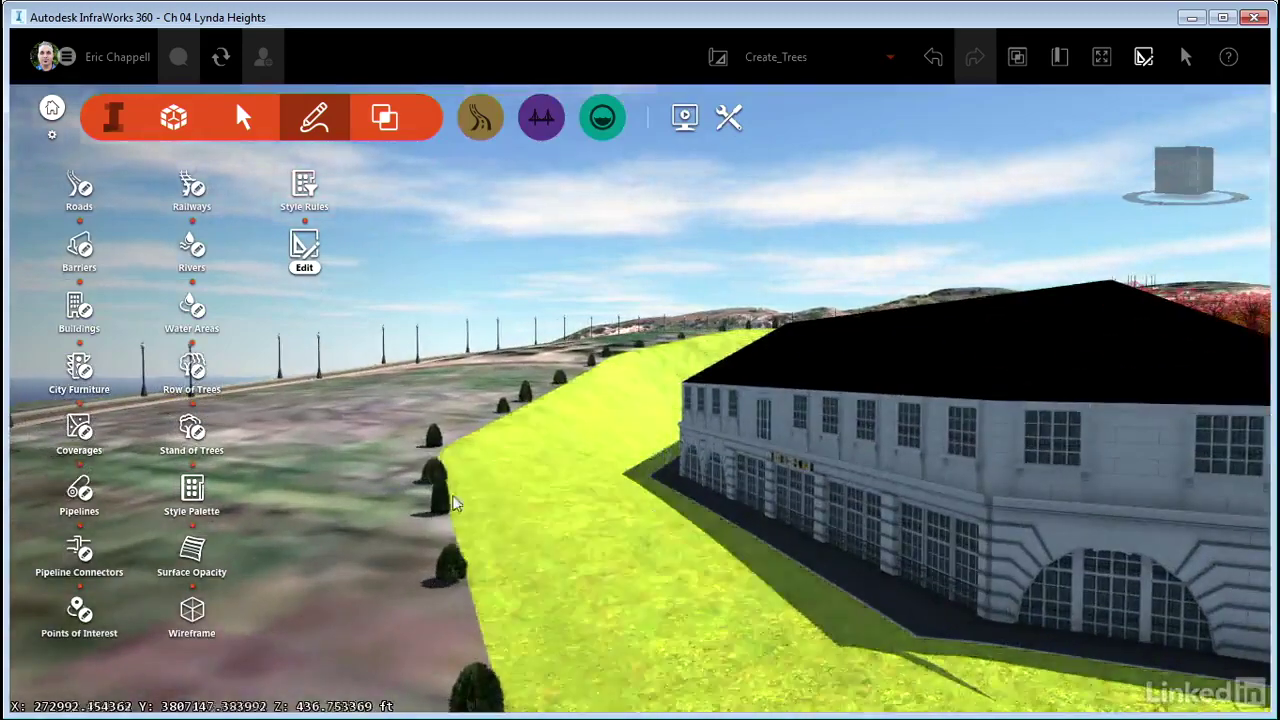
pyautogui.moveTo(431, 540); pyautogui.dragTo(318, 520, button='middle')
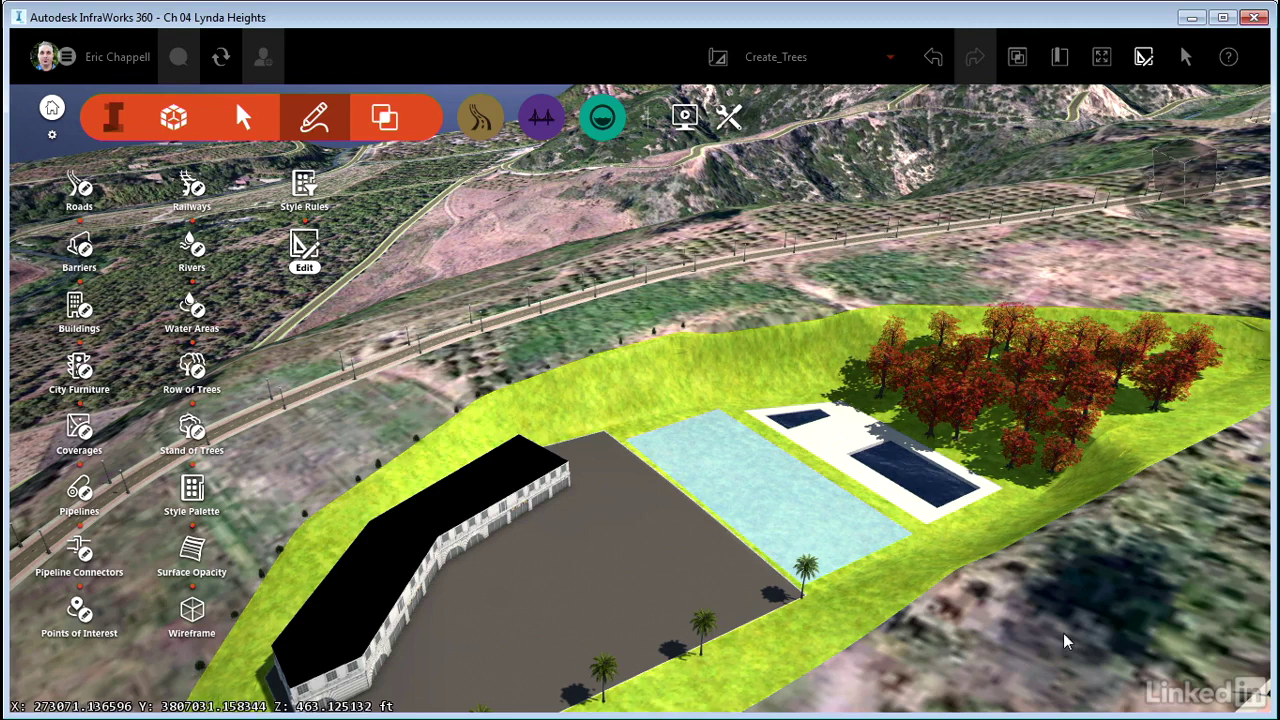
pyautogui.moveTo(1069, 635); pyautogui.dragTo(997, 616)
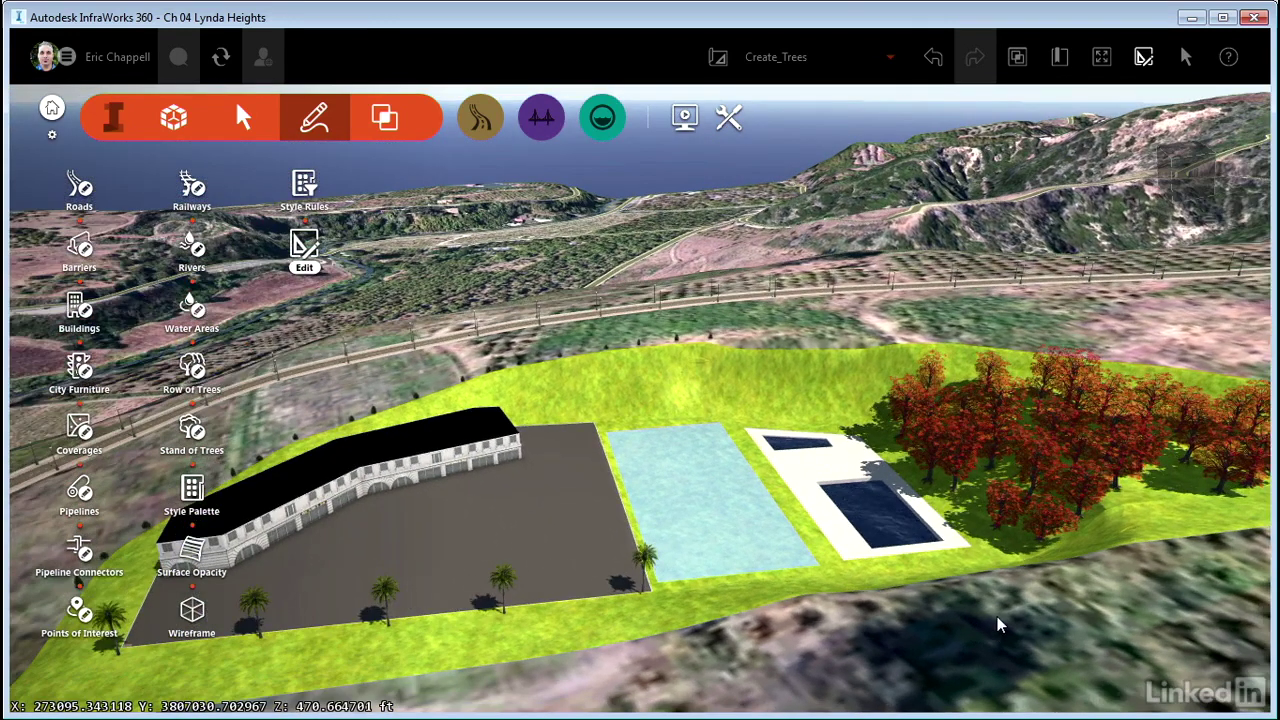